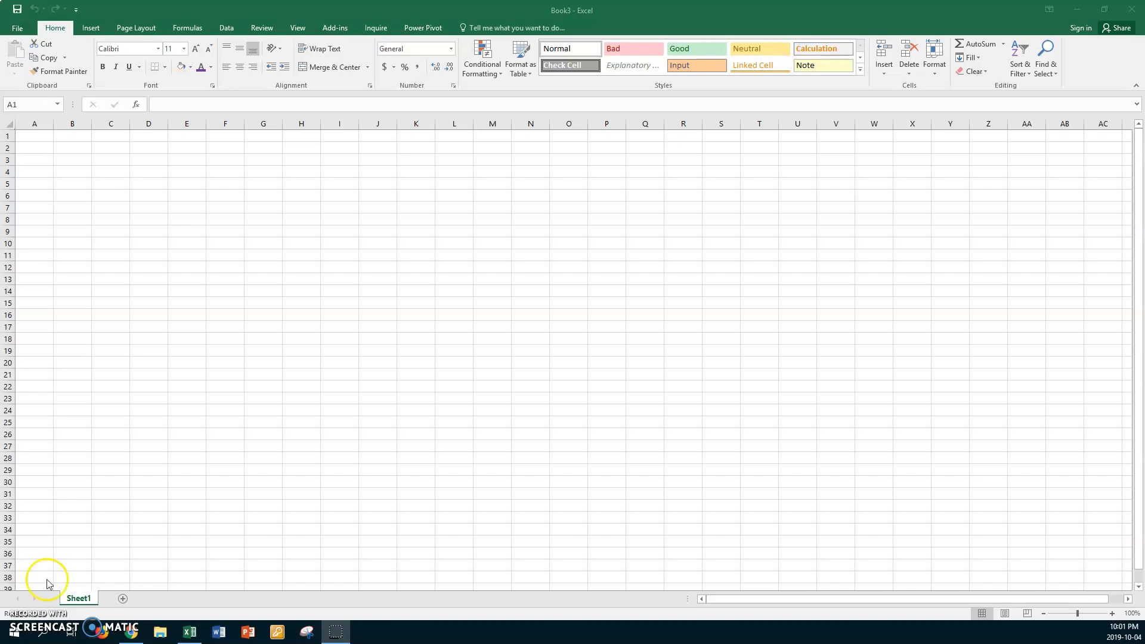
Open the workbook "xx boats increase freeze row column" from the CLASSES V Drive > PC > Teaching Documents PC folder.
click(16, 26)
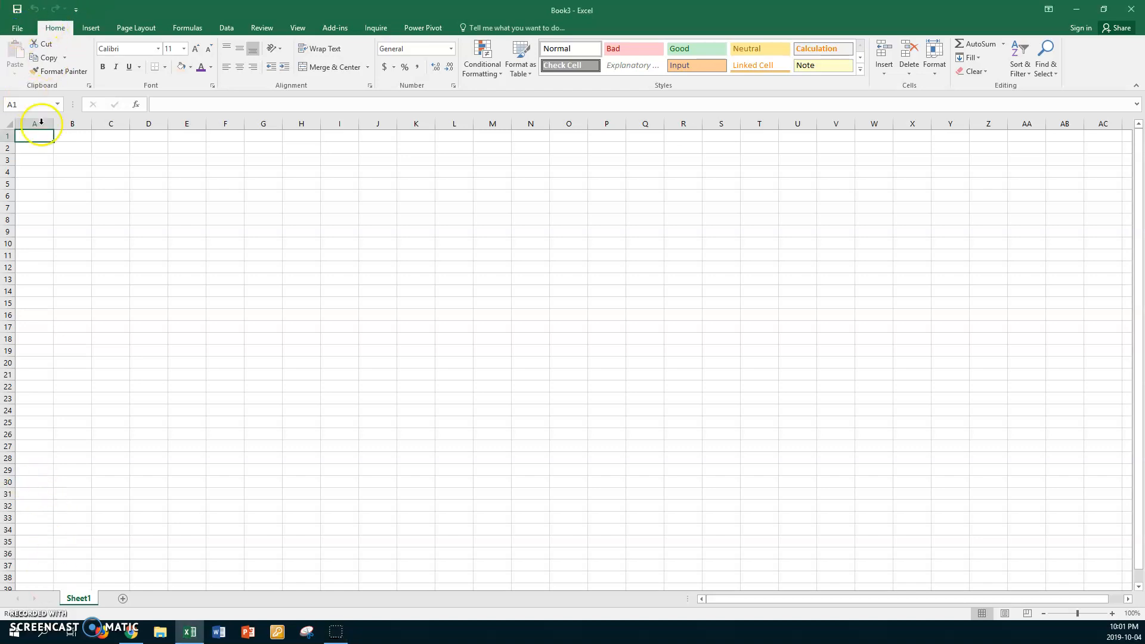
click(19, 28)
click(136, 227)
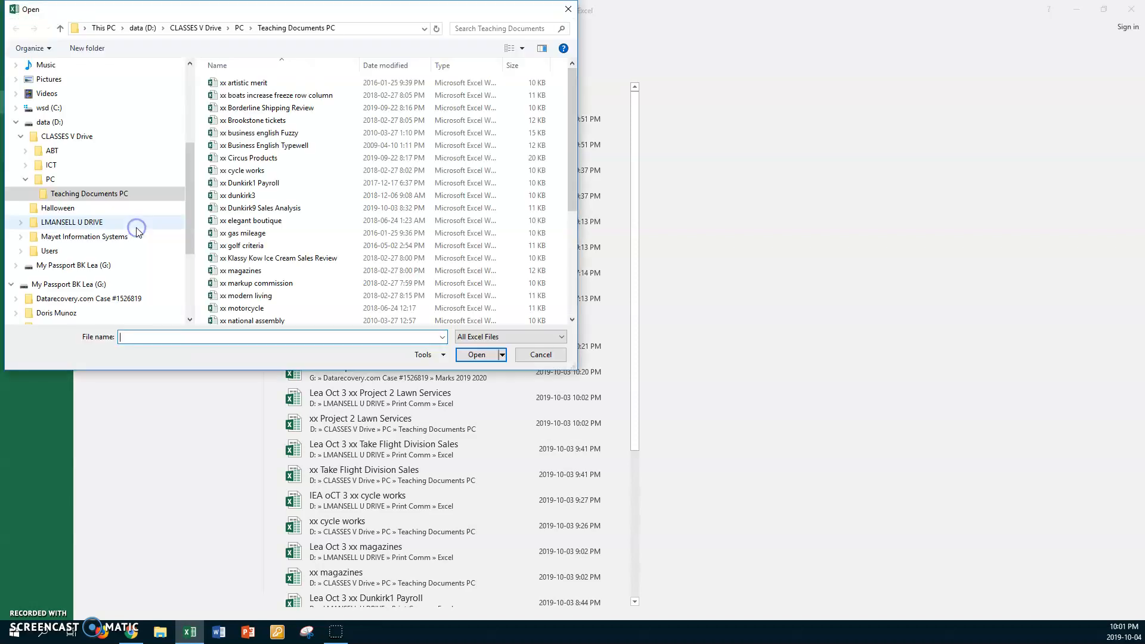
click(80, 137)
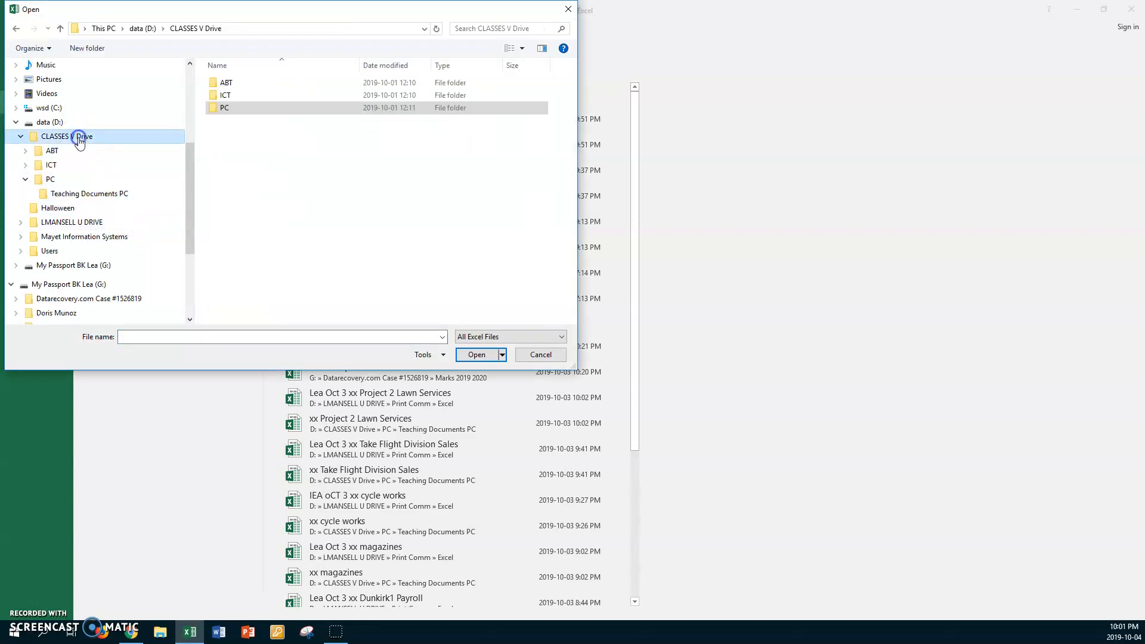
double_click(211, 108)
double_click(213, 83)
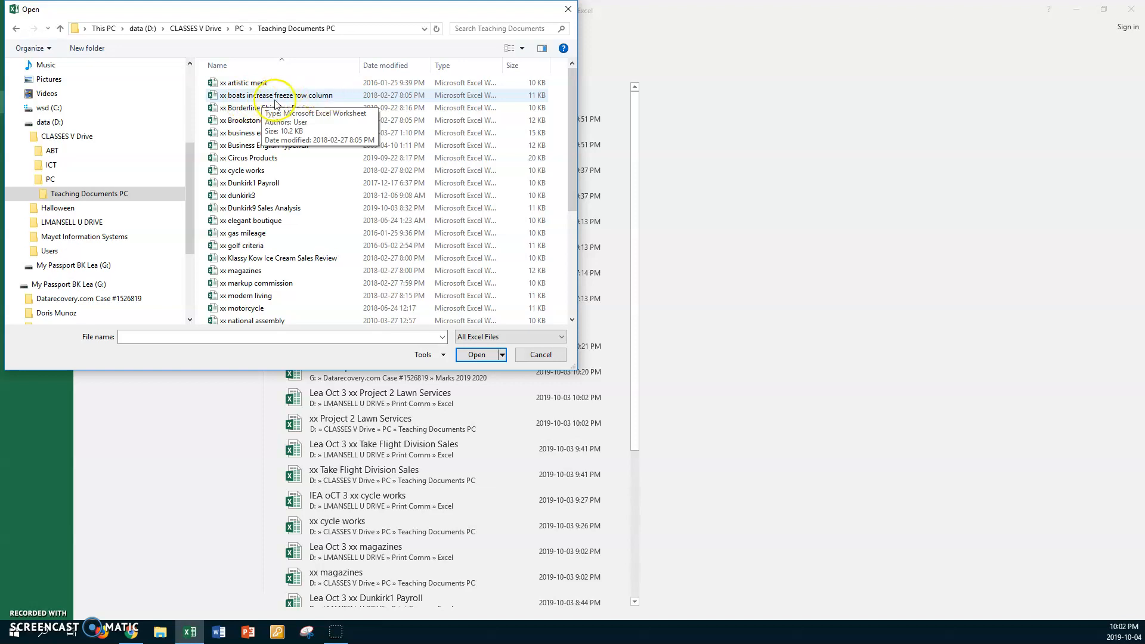
double_click(218, 97)
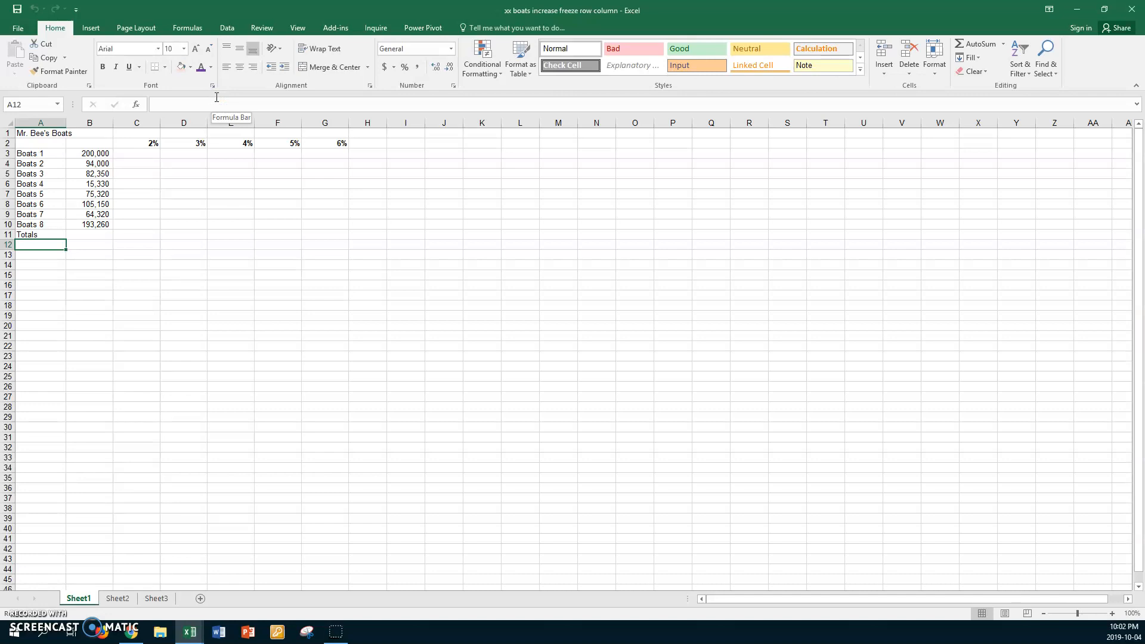
Start saving a copy of the workbook and choose the Print Comm > Excel folder on the personal U drive as its location.
click(17, 30)
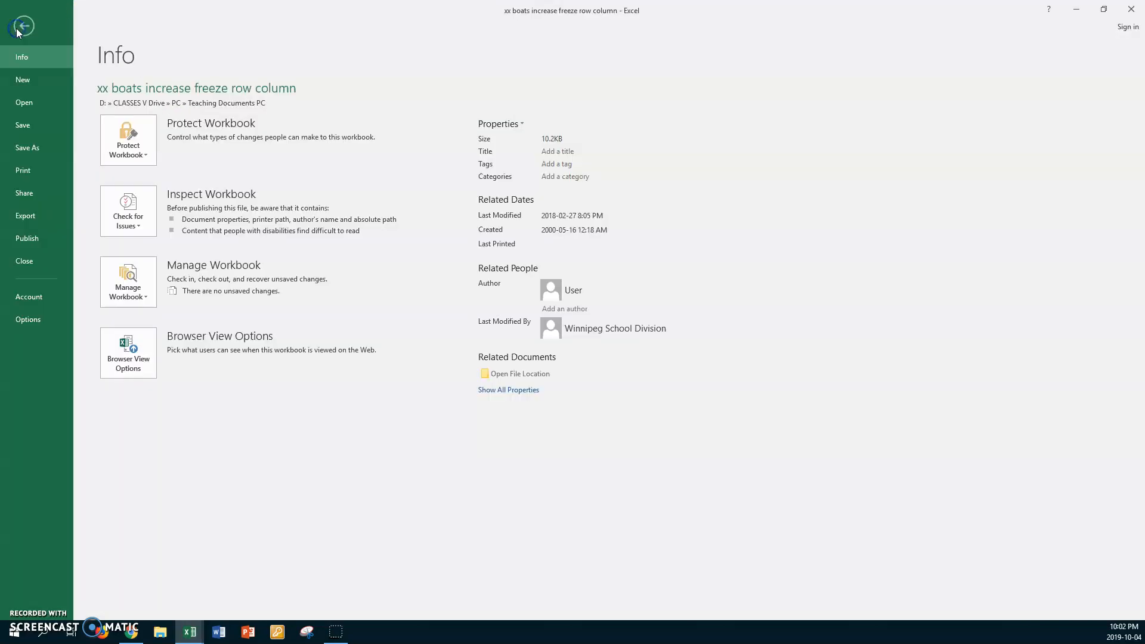
click(21, 147)
click(137, 186)
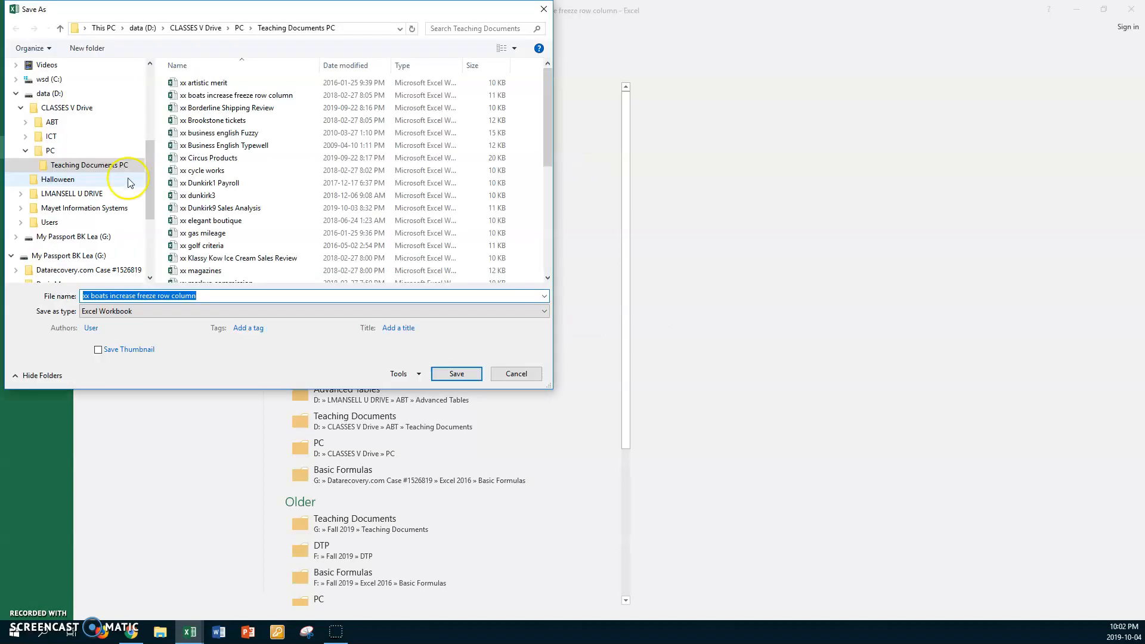
click(63, 194)
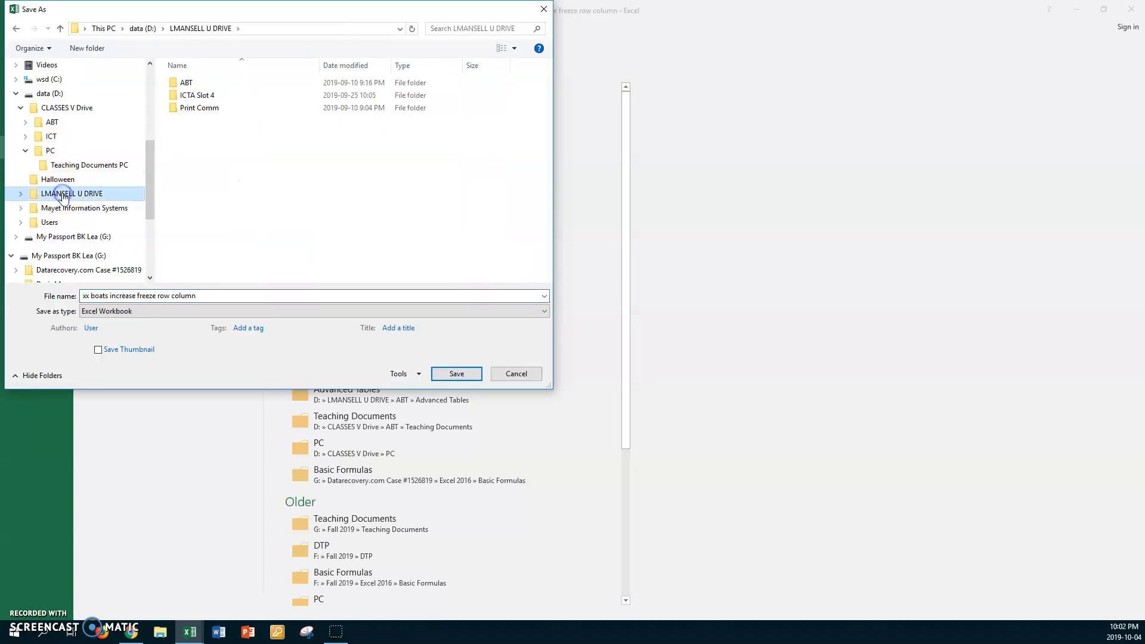
double_click(173, 109)
double_click(176, 97)
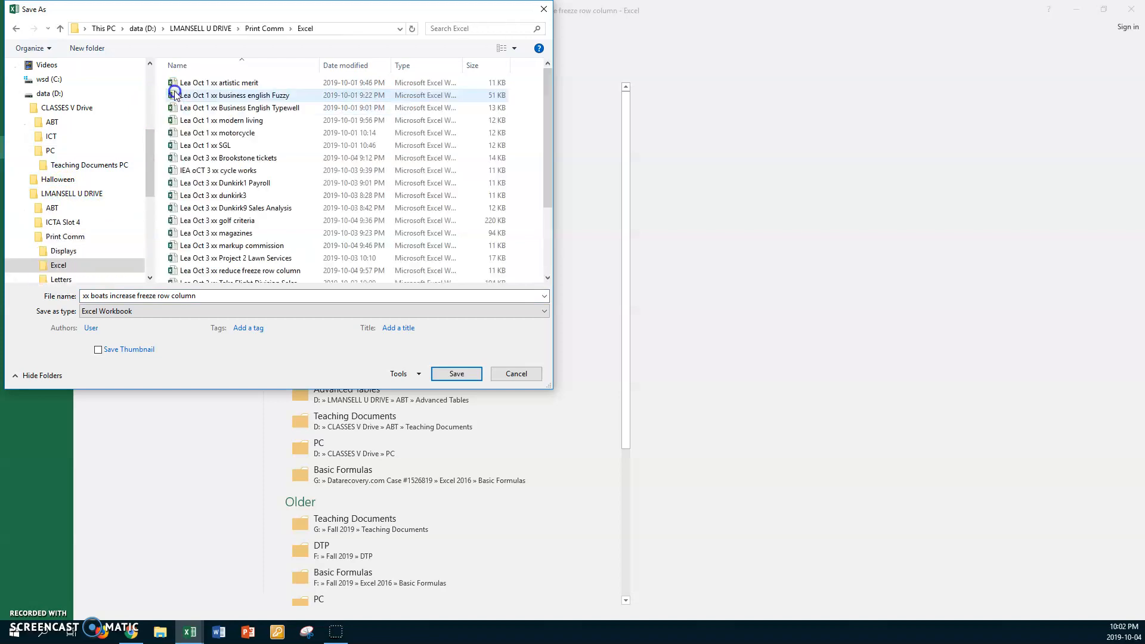
Prefix the existing file name with the owner's first name and "Oct 3", and save the copy.
click(201, 295)
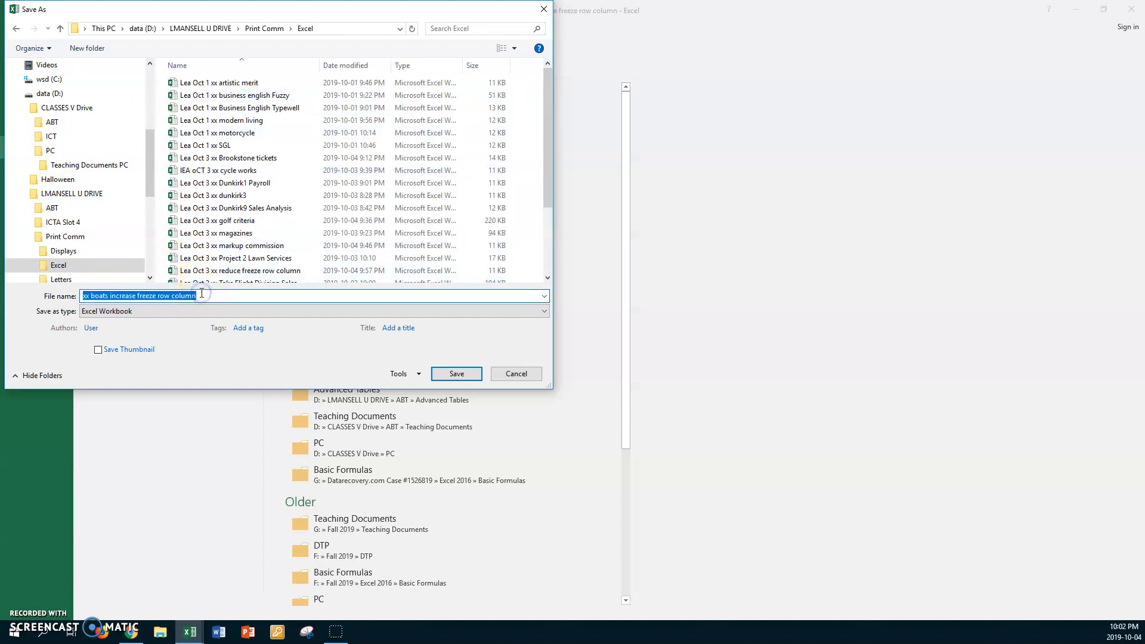
key(Home)
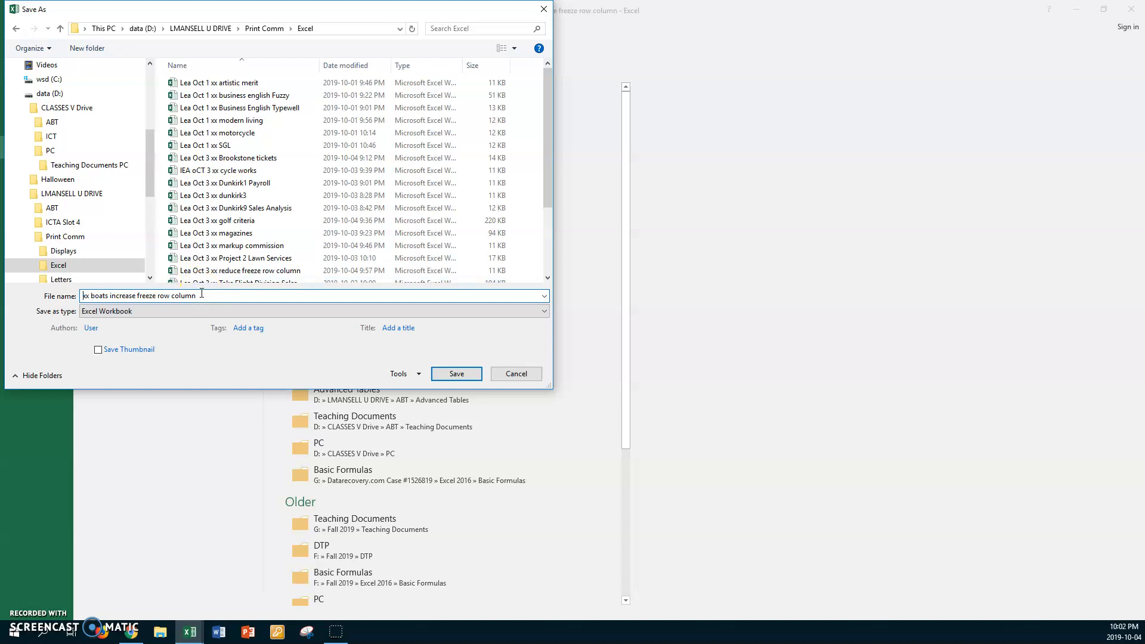
text(Lea Oct  3)
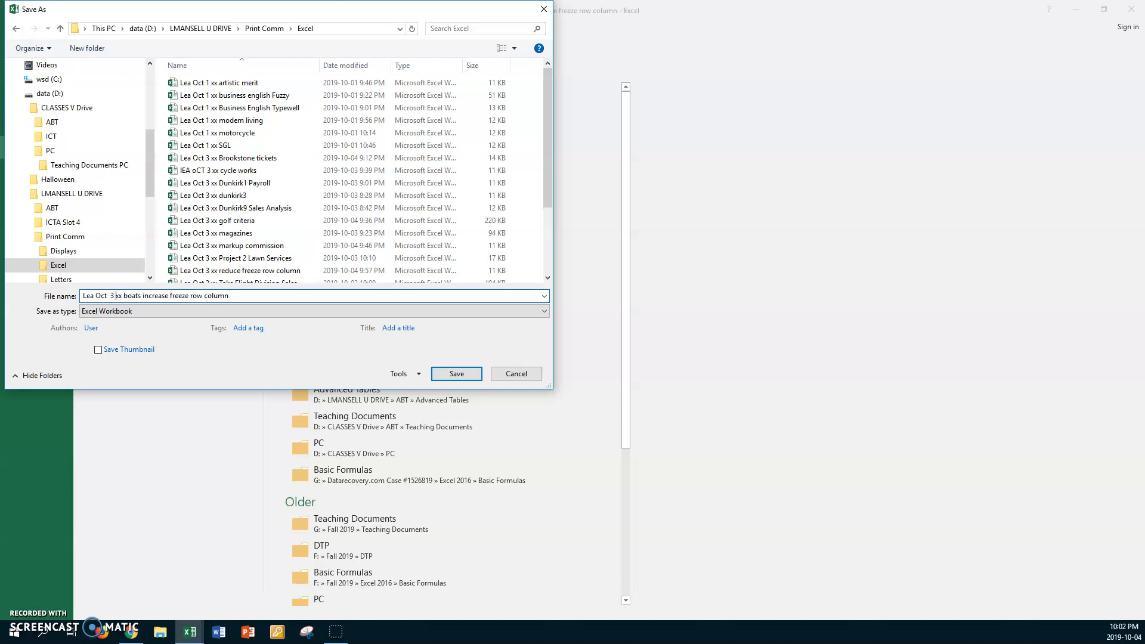
click(110, 295)
key(BackSpace)
click(441, 375)
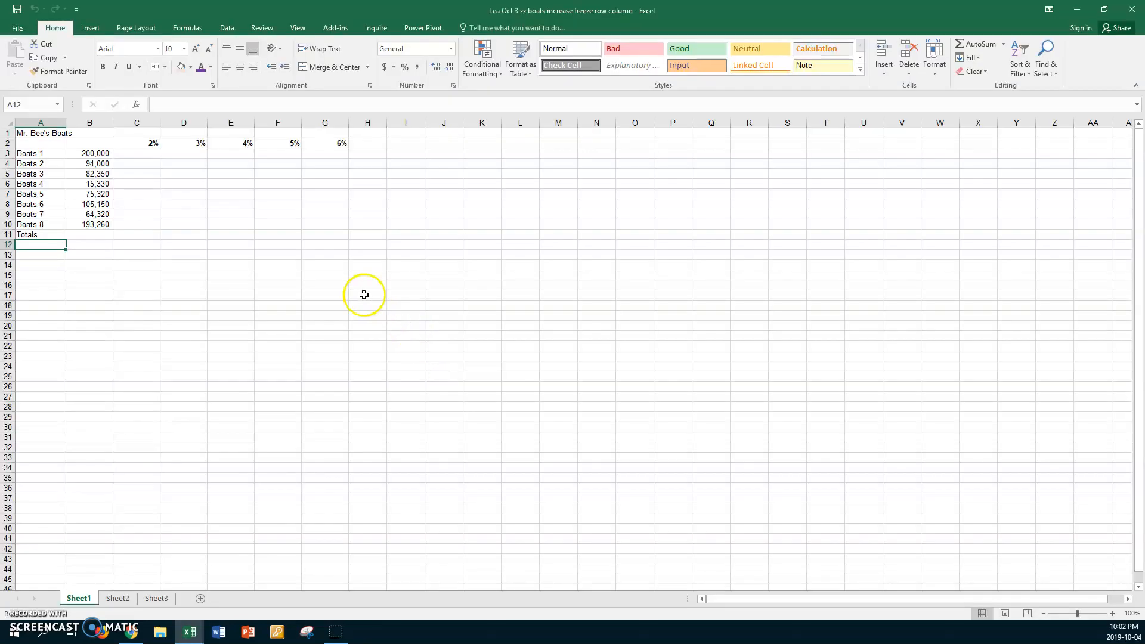
Format the whole data block A1:G11 in Calibri, size 12.
click(30, 133)
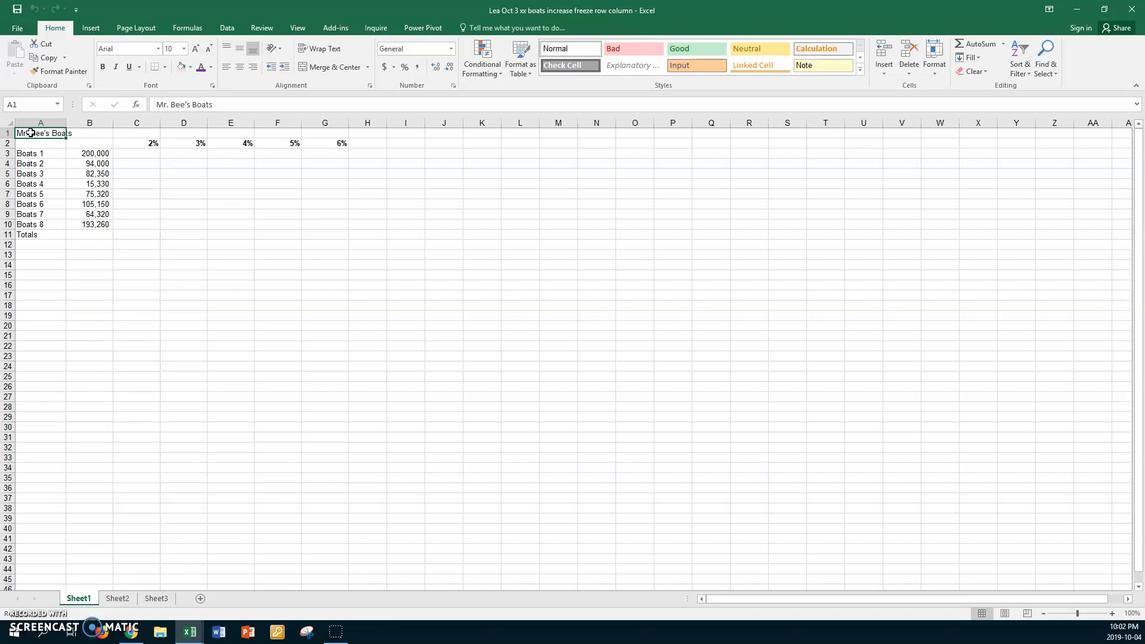
key(ctrl+a)
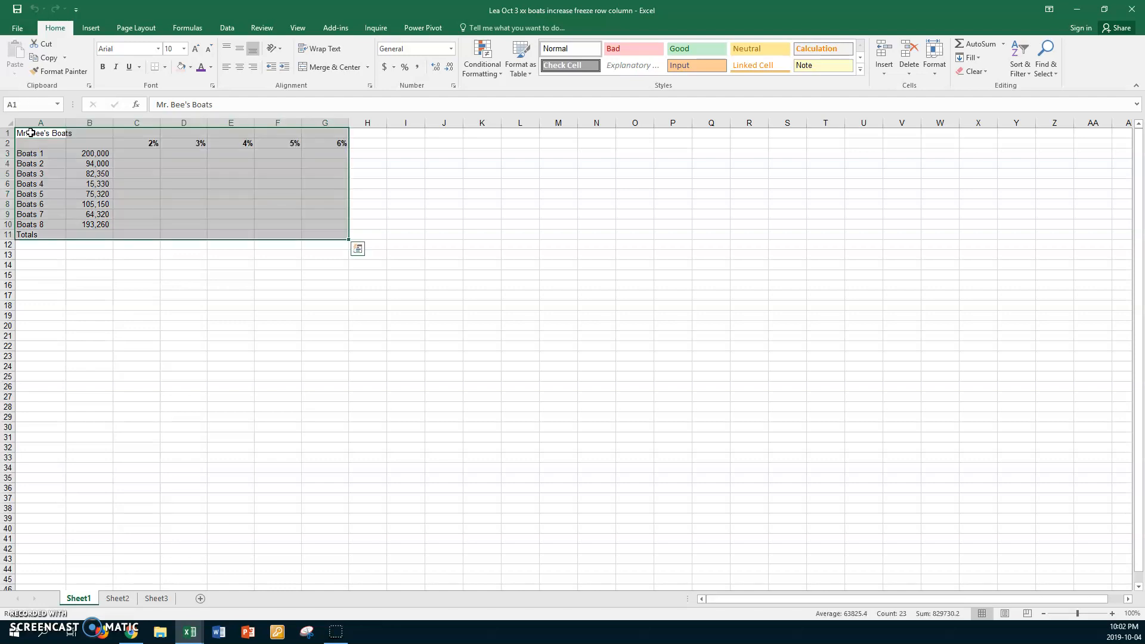
click(158, 49)
click(137, 93)
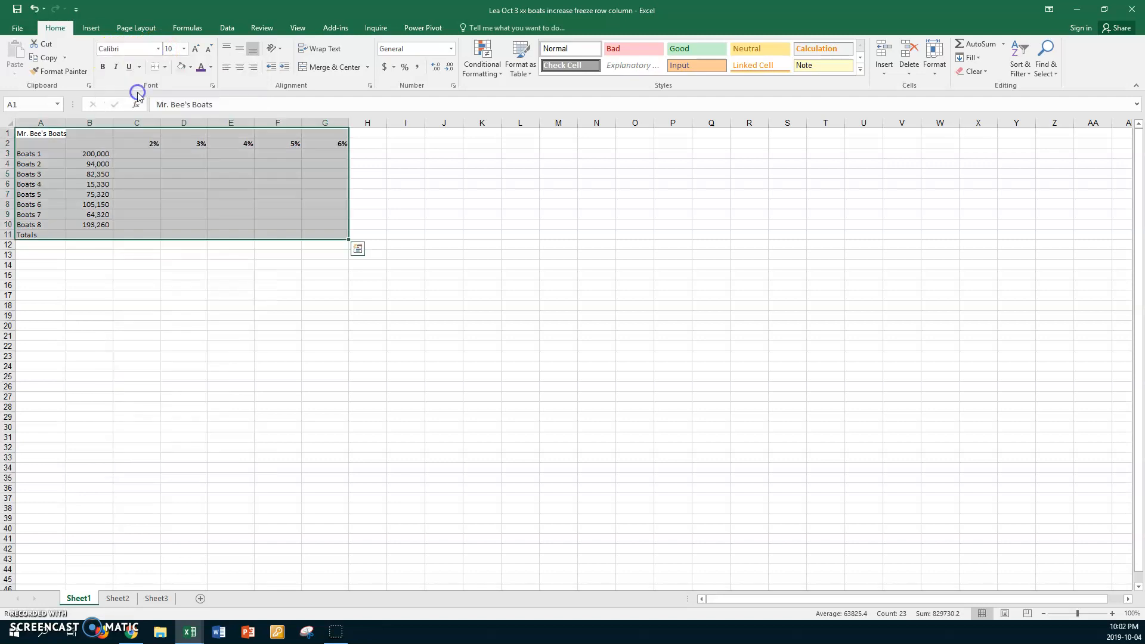
click(186, 55)
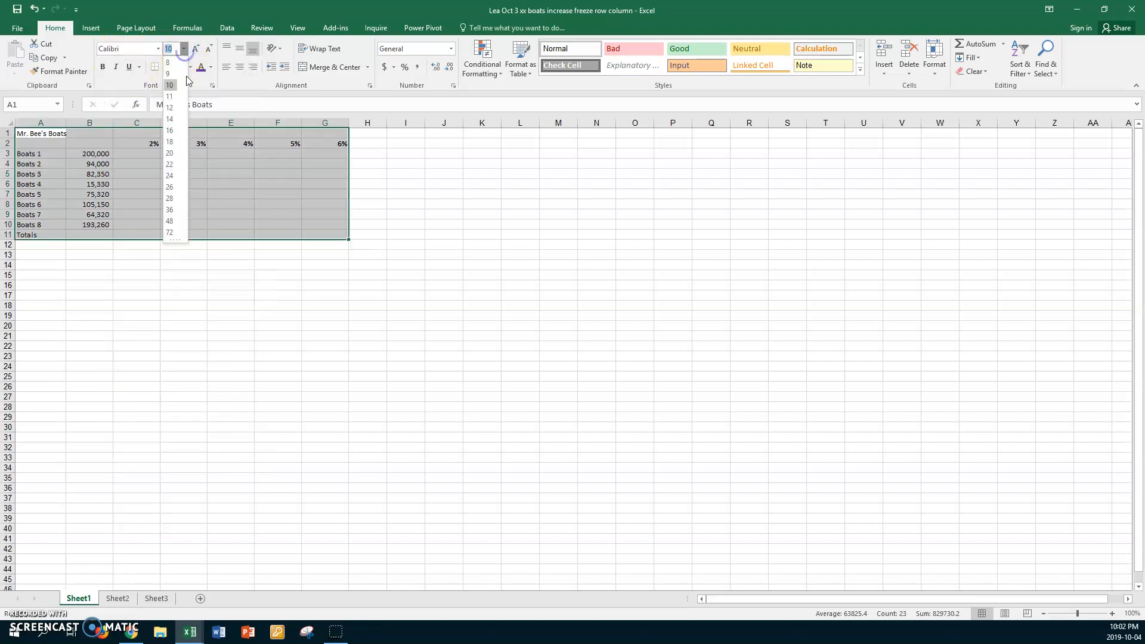
click(172, 109)
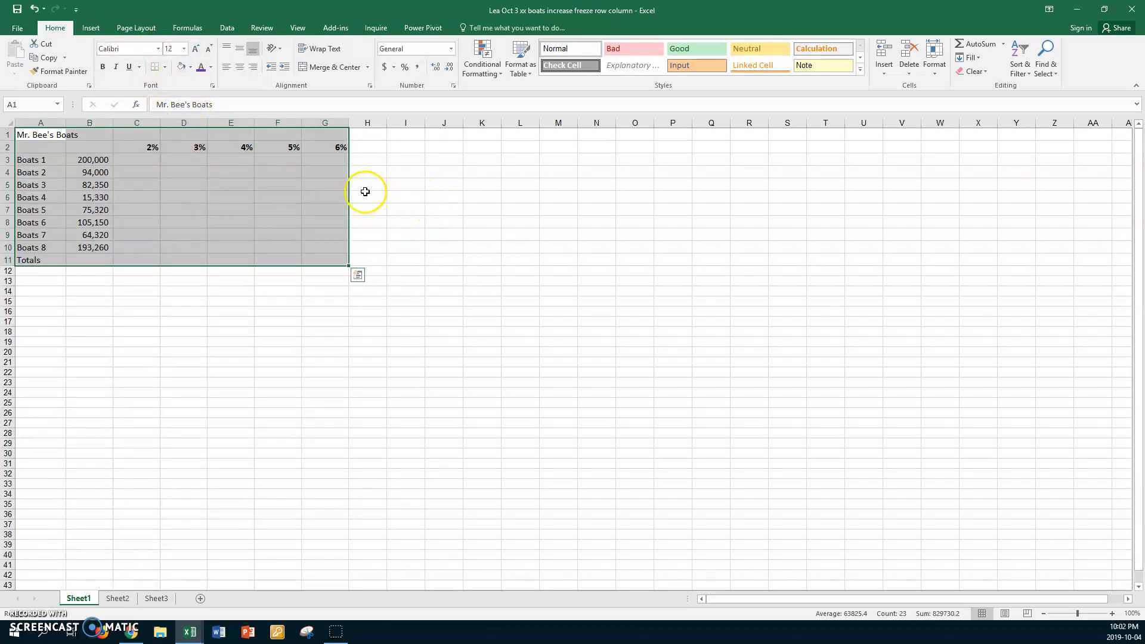
click(314, 195)
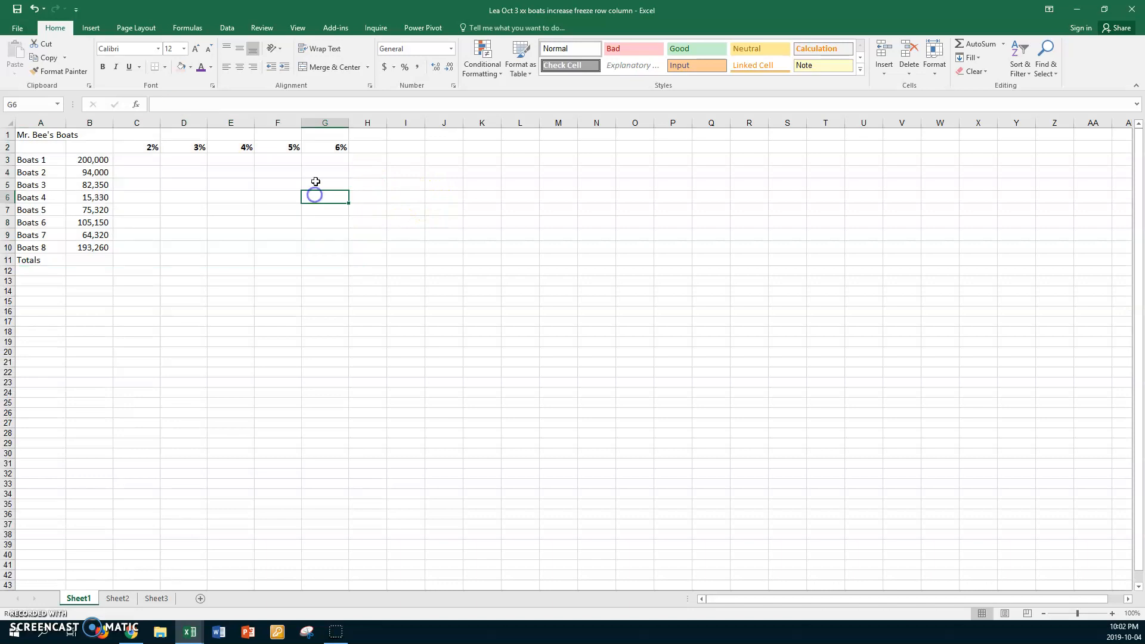
Set the worksheet magnification to a custom 150%.
click(297, 28)
click(242, 54)
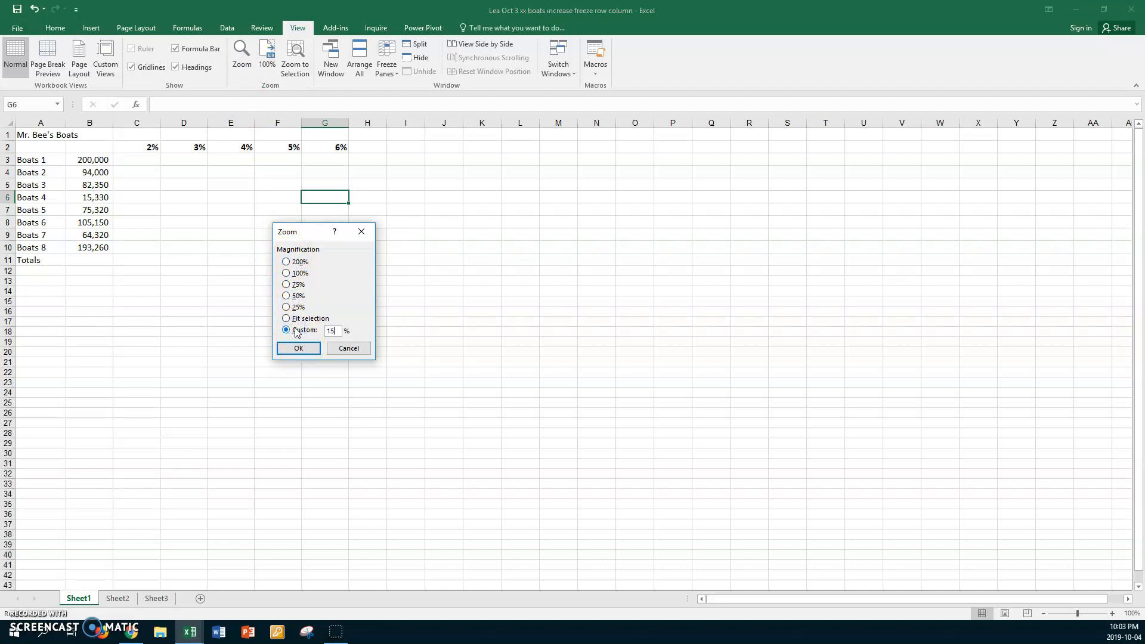
key(Return)
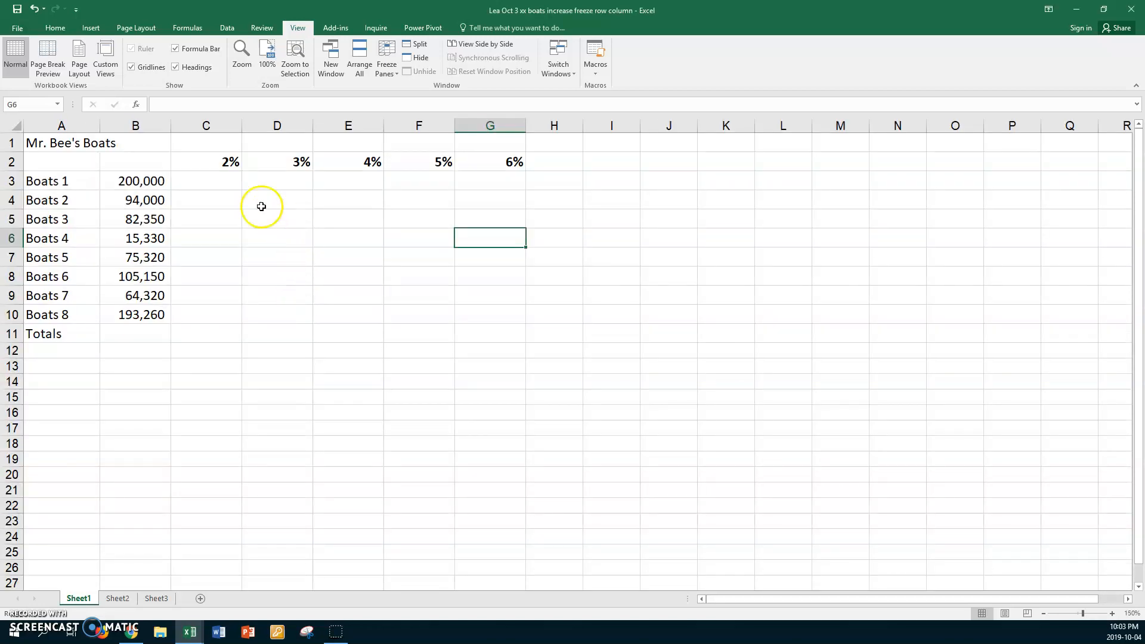
Enter =$B3+($B3*C$2) in C3 for the percentage increase and fill the formula across and down through G10.
click(206, 181)
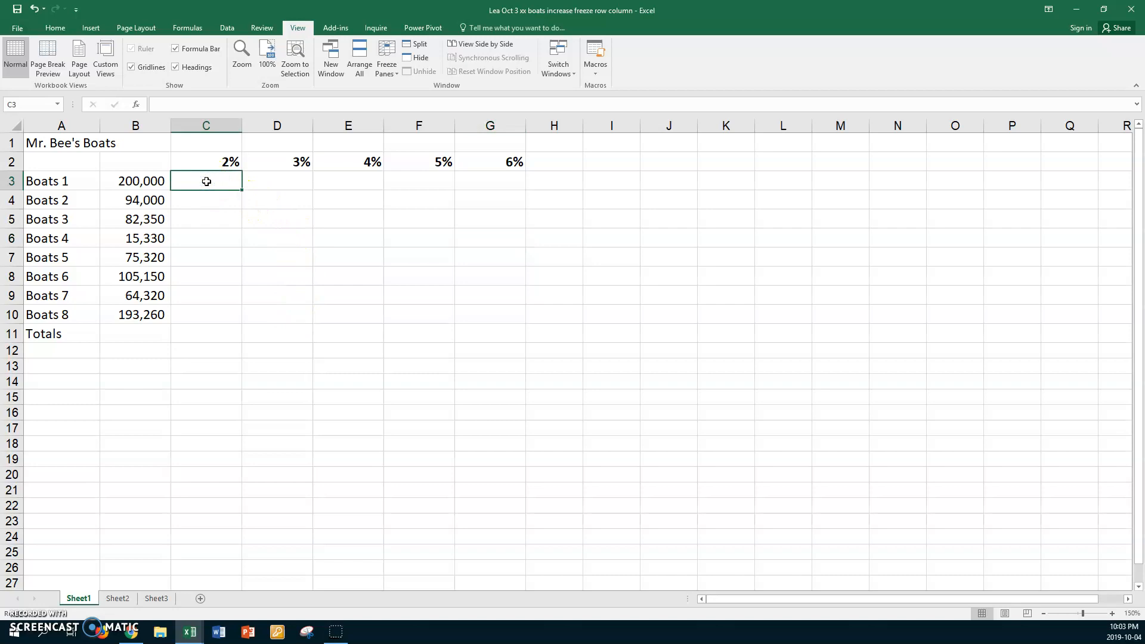
text(=)
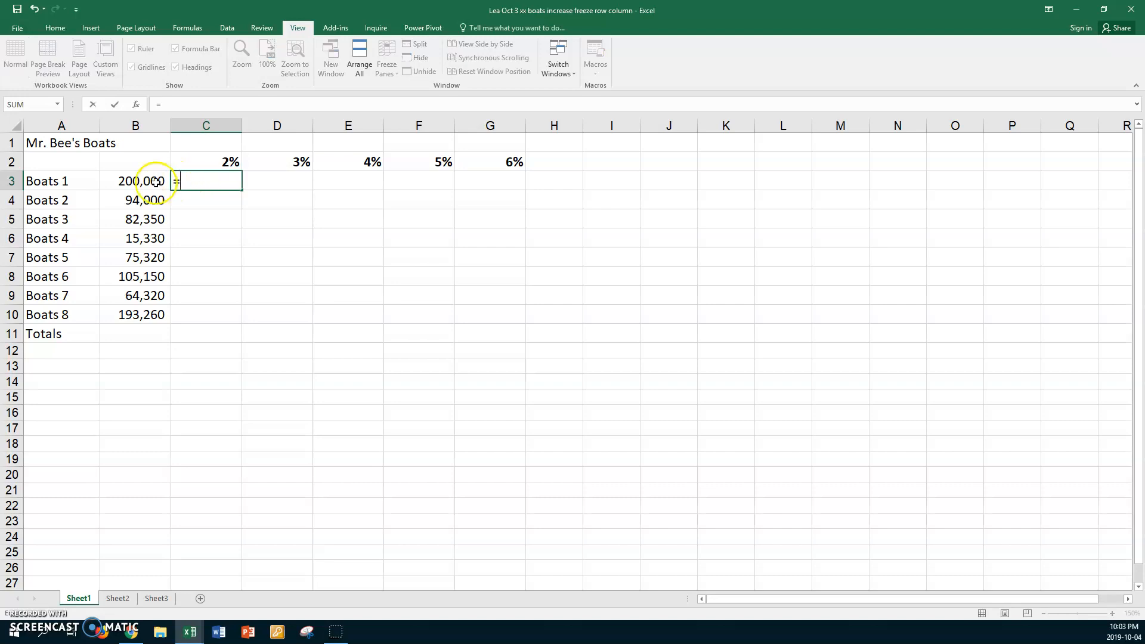
click(136, 180)
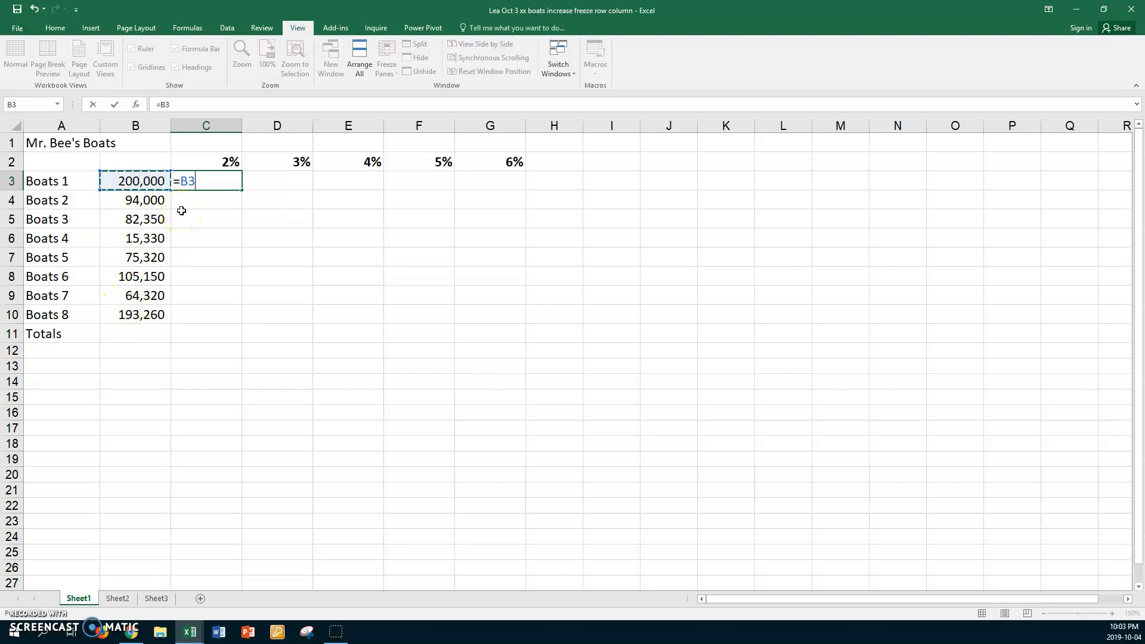
key(F4)
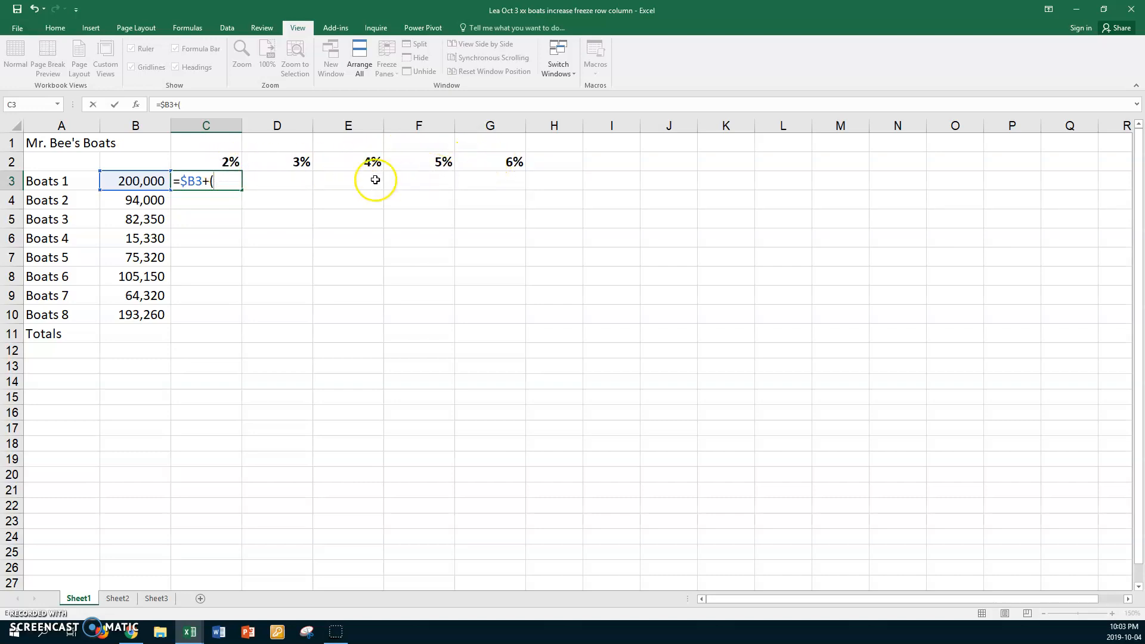
click(136, 179)
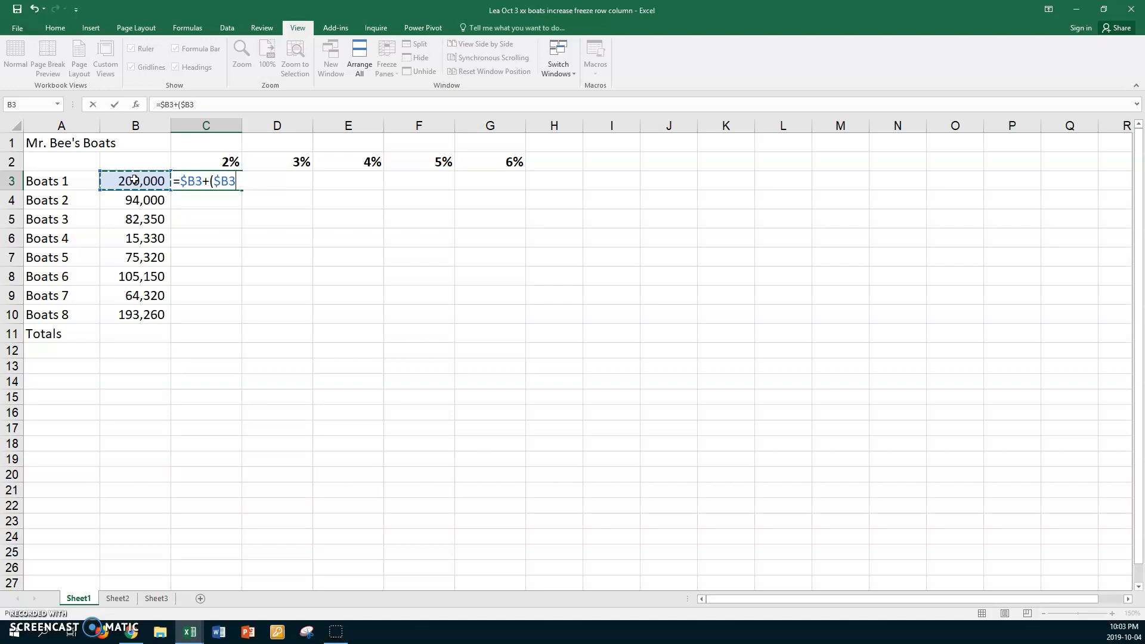
text(*)
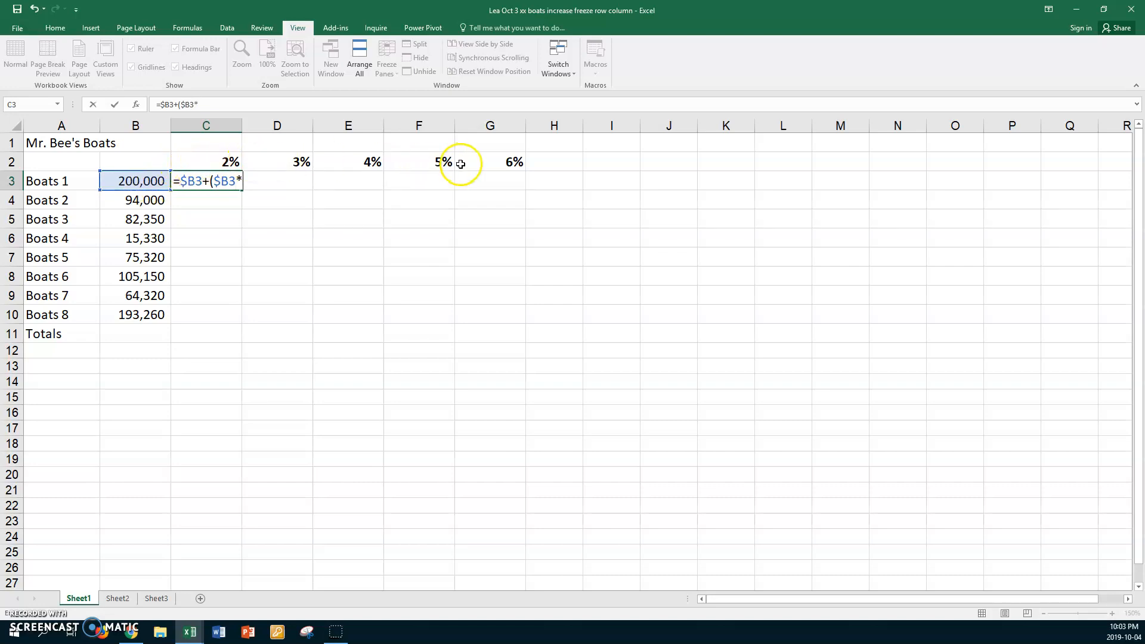
click(202, 163)
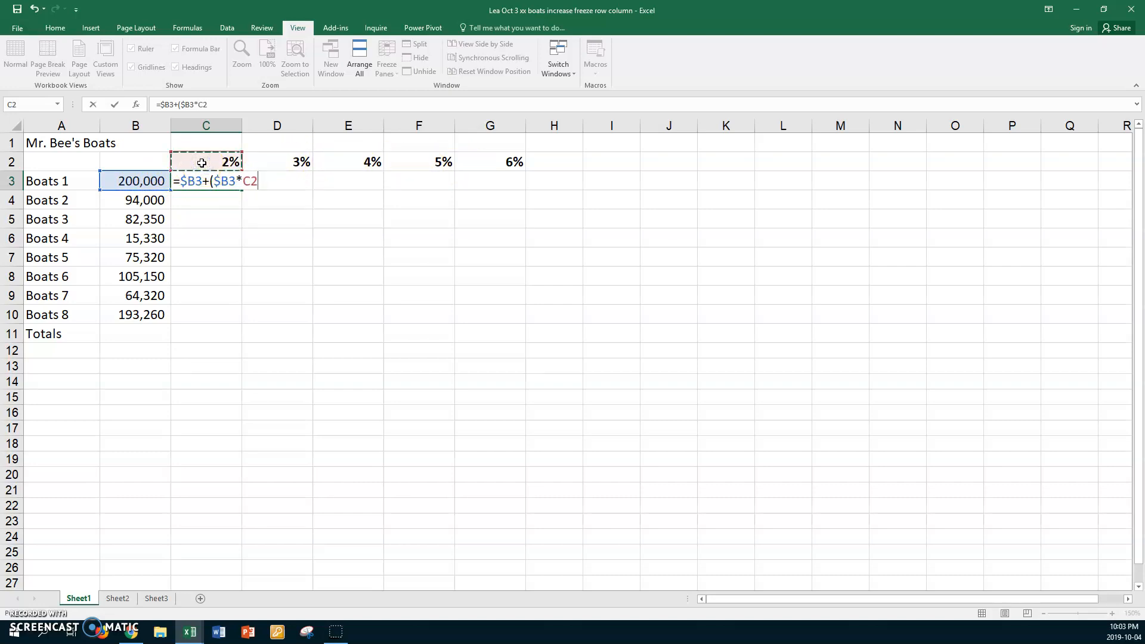
key(F4)
key(F4)
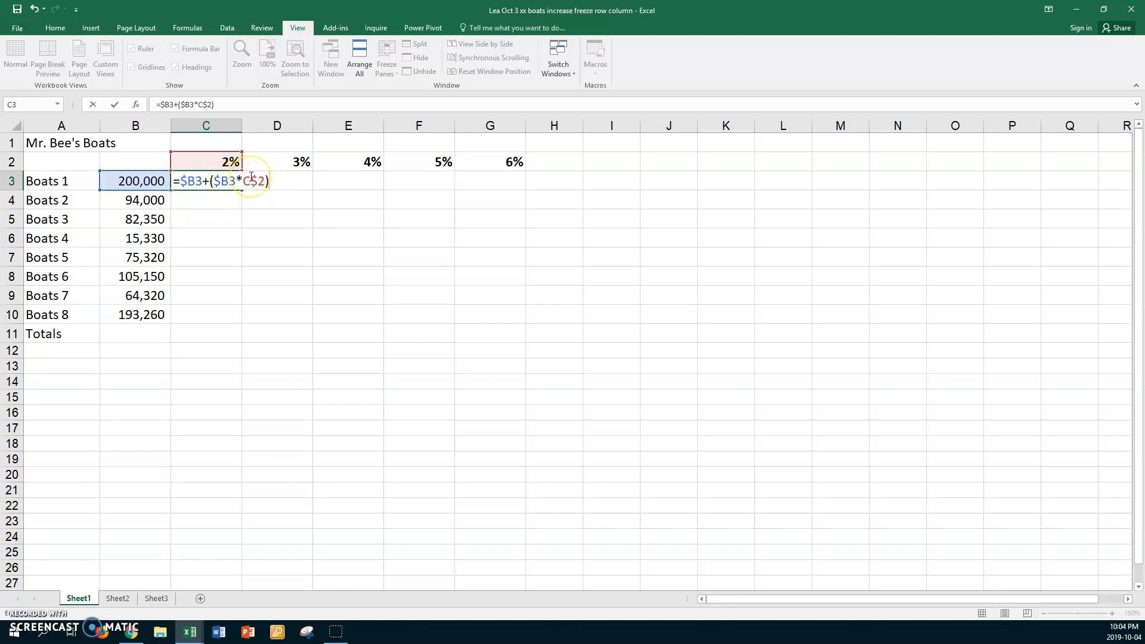
key(Return)
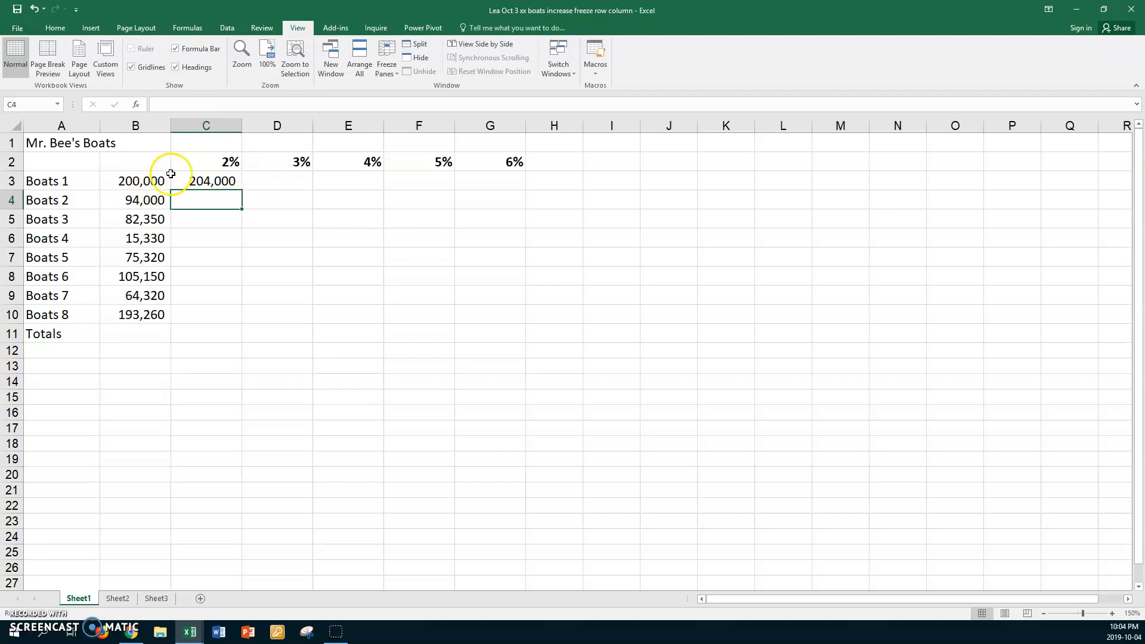
click(206, 181)
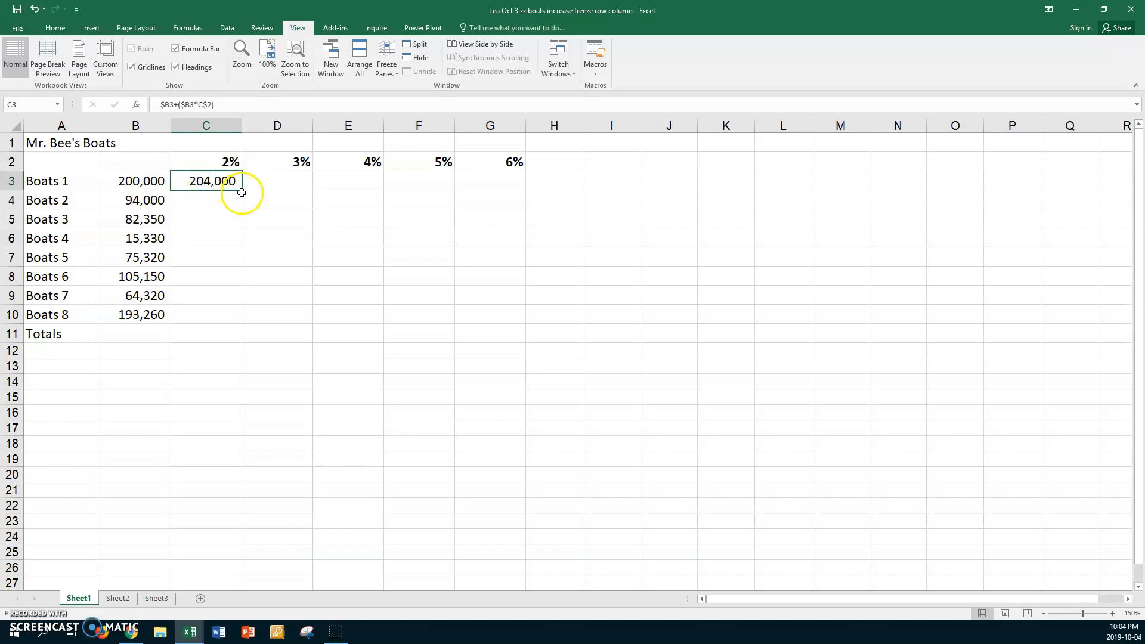
drag(242, 191, 495, 332)
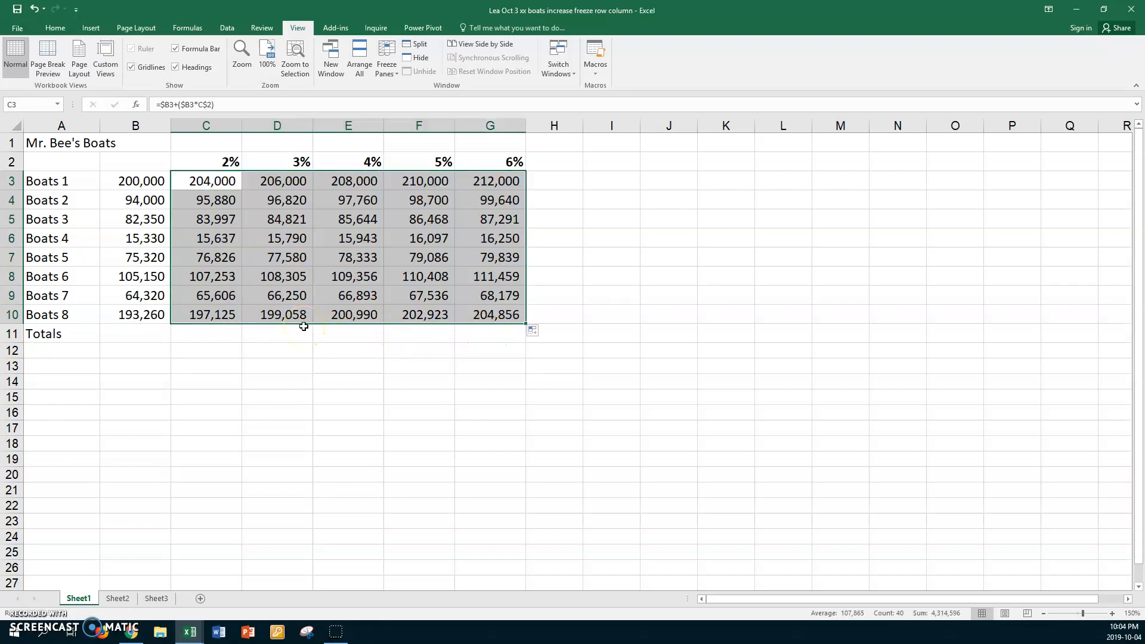
Show the worksheet's formulas and inspect the mixed cell references in C4 and C5.
key(ctrl+grave)
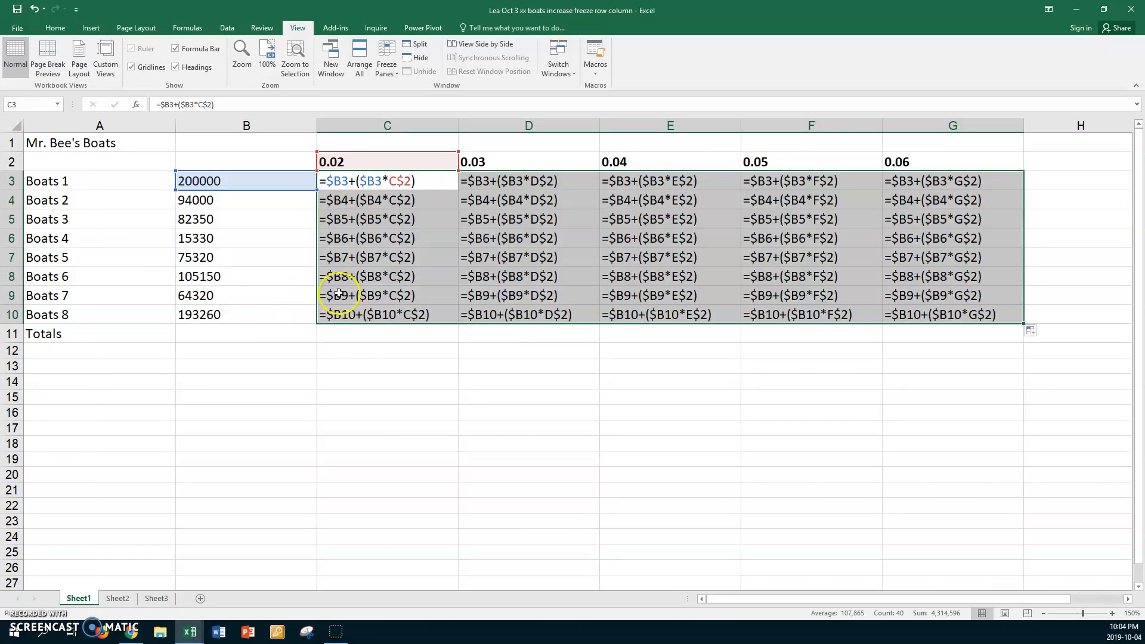
click(358, 207)
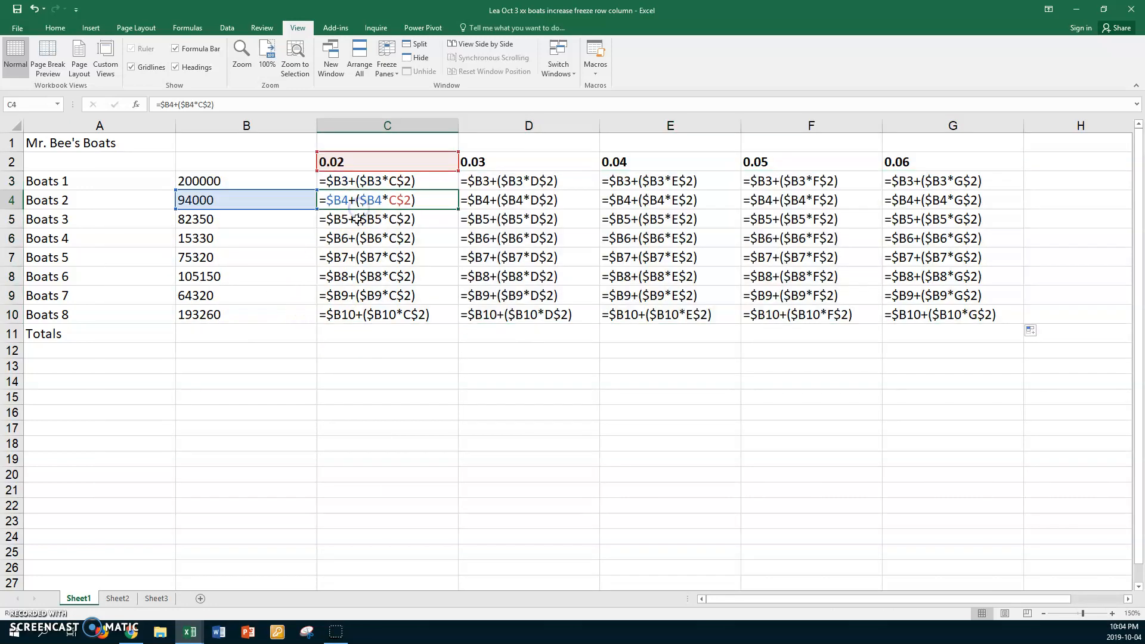
click(358, 227)
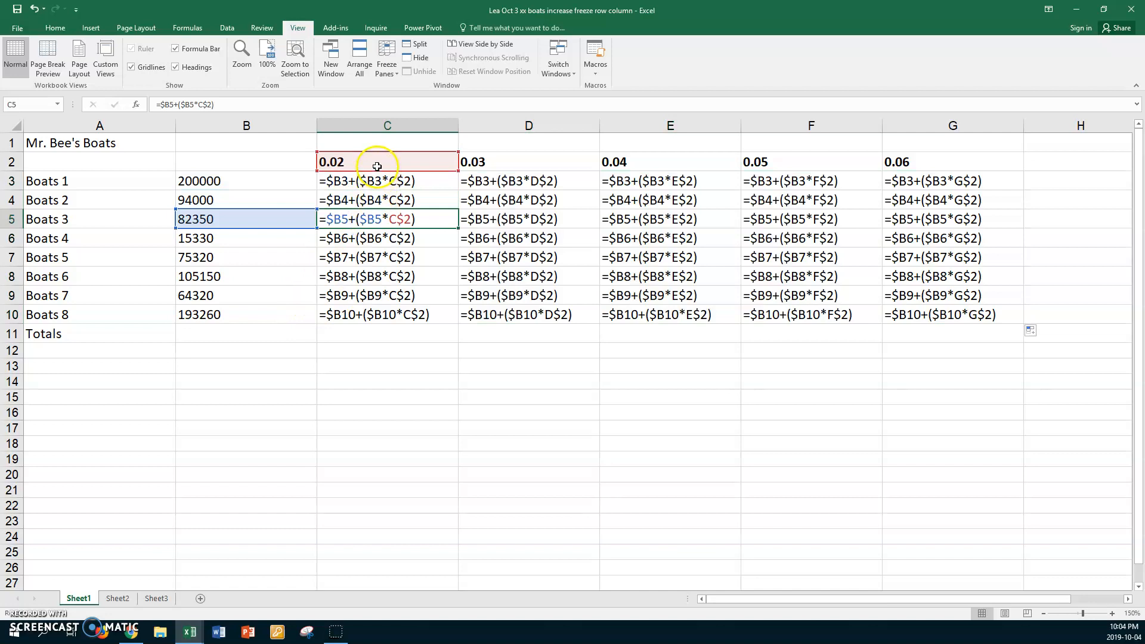
Inspect the cell references in the 2% and 3% increase formulas across several boat rows of columns C and D.
click(374, 241)
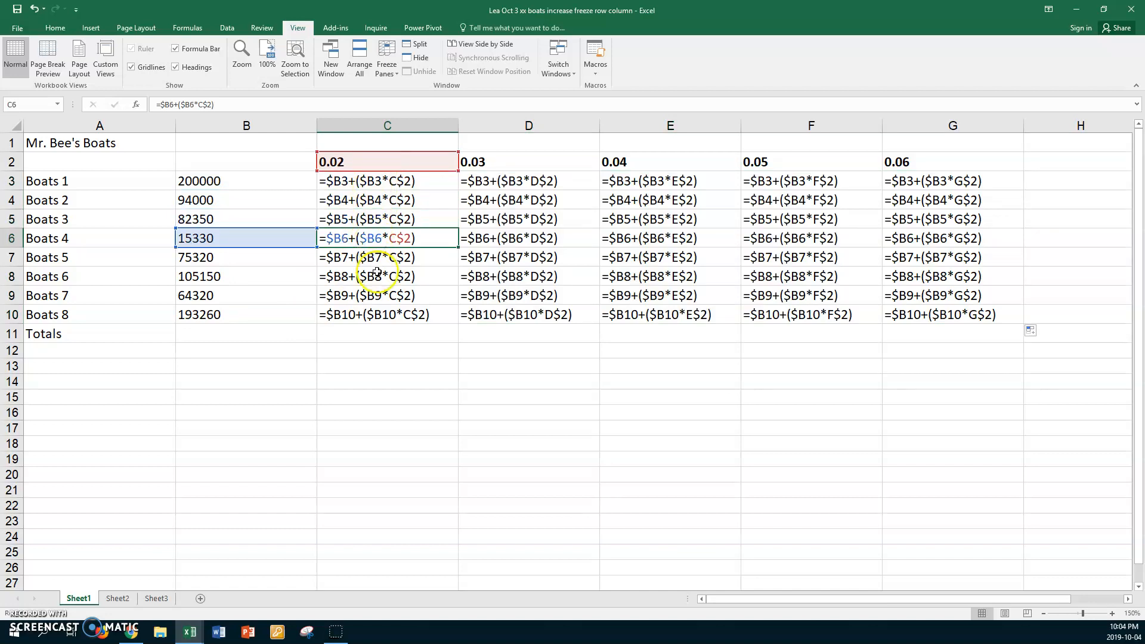
click(375, 276)
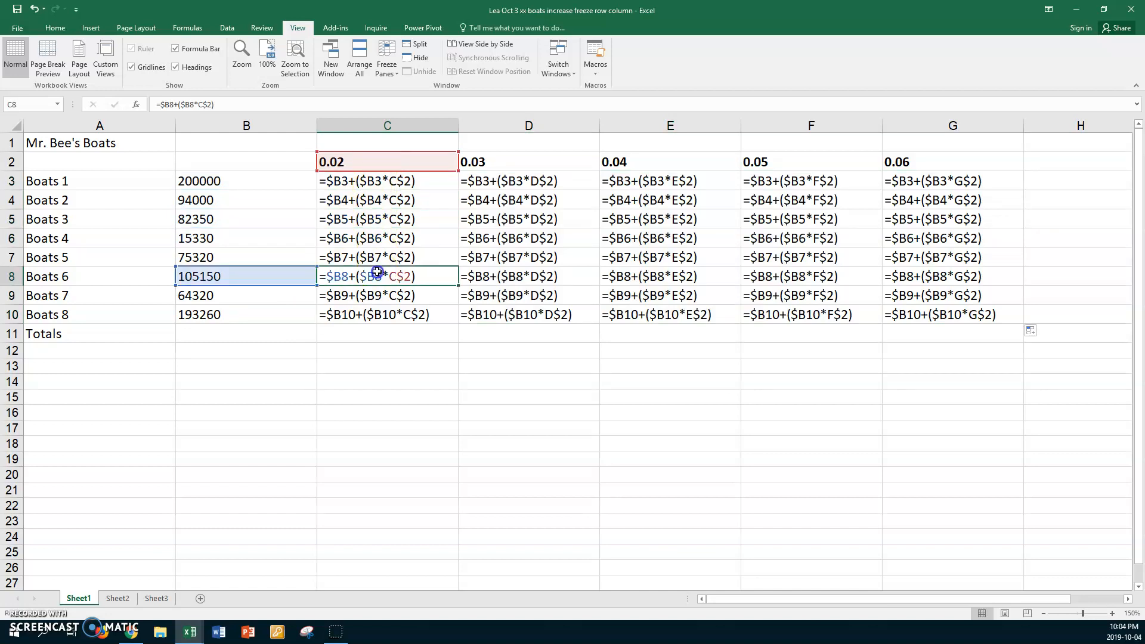
click(488, 206)
click(490, 261)
click(500, 236)
click(516, 299)
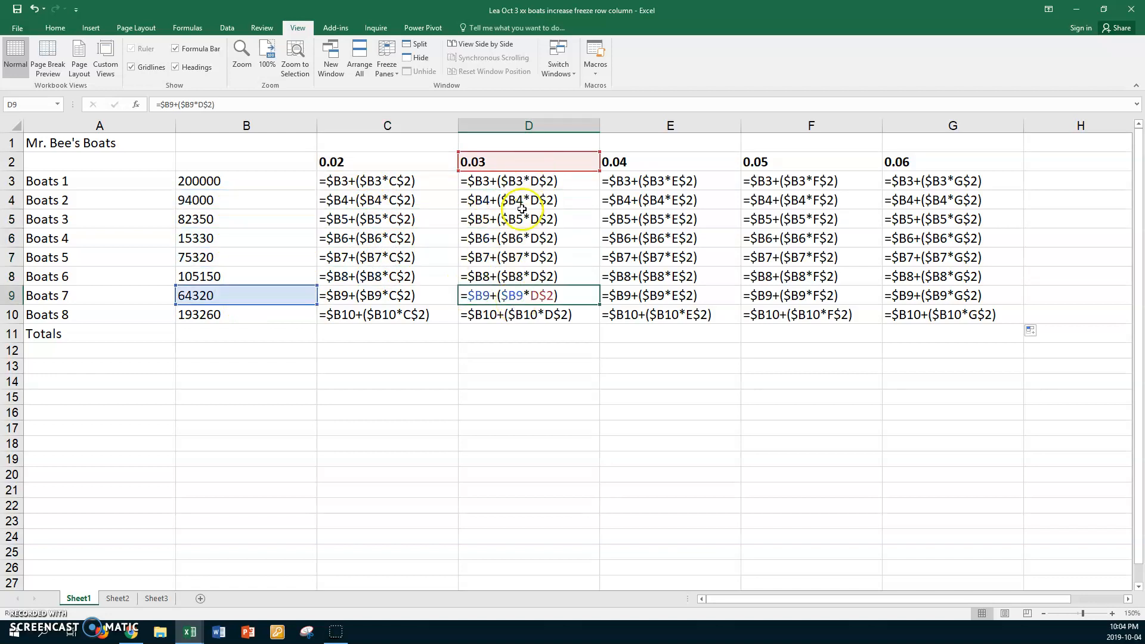
click(517, 234)
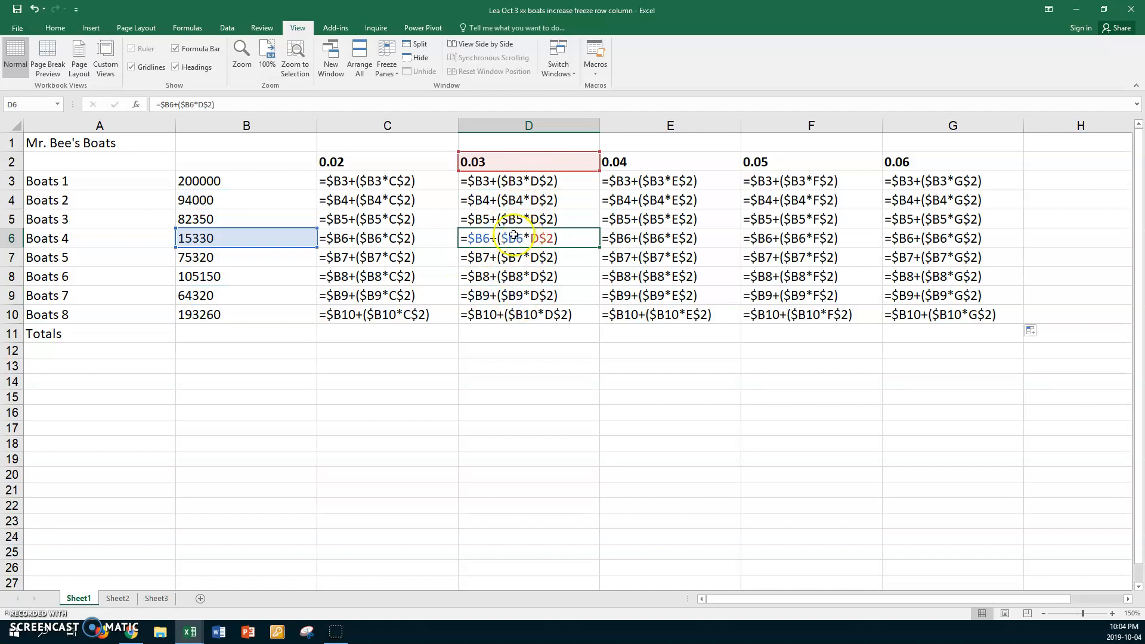
Check which base amount and percentage cells the formulas in columns E, F and G refer to.
click(650, 215)
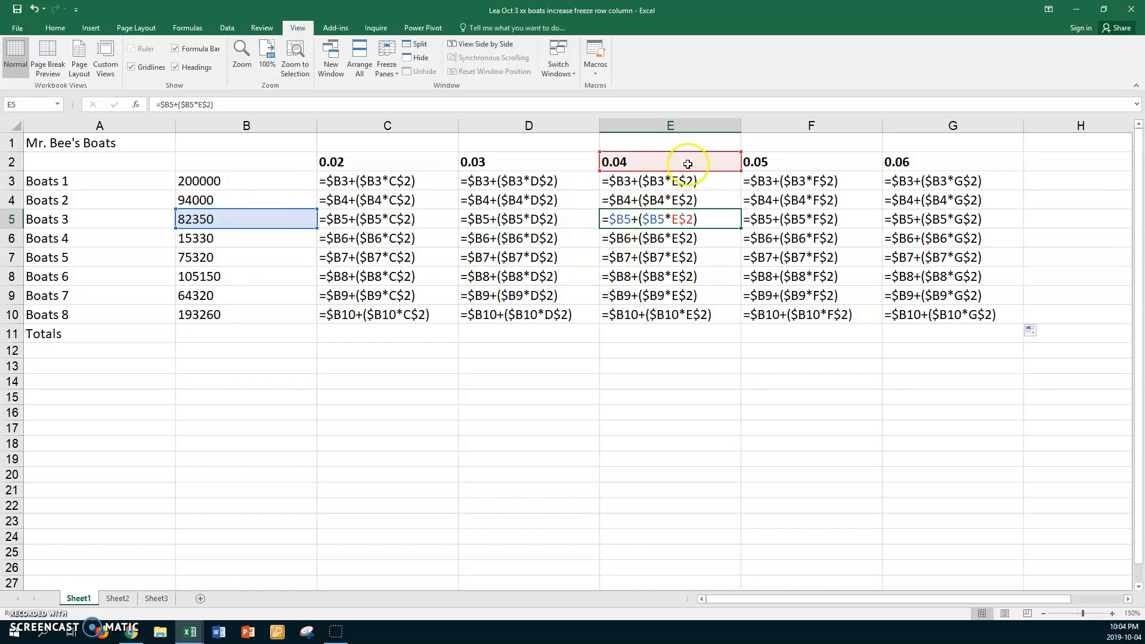
click(698, 277)
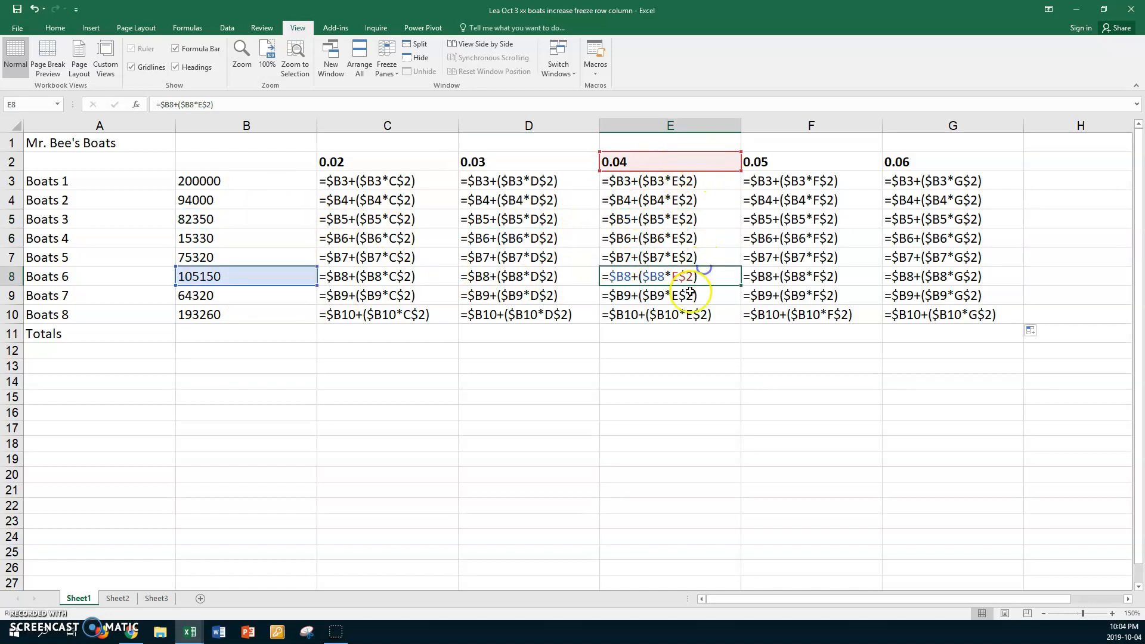
click(686, 295)
click(775, 218)
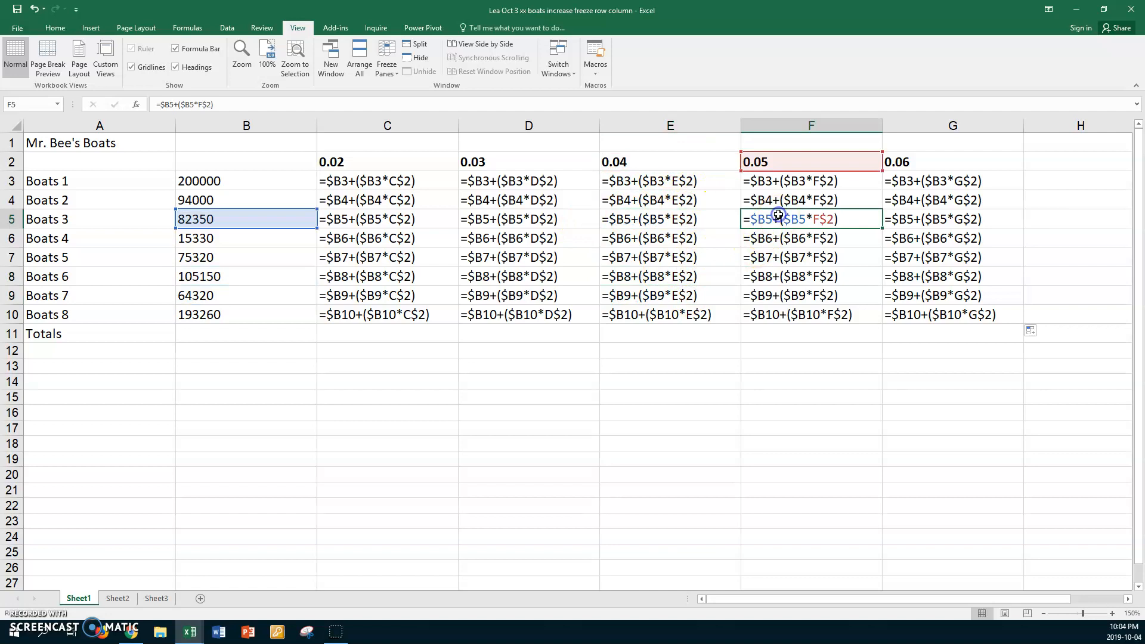
click(785, 262)
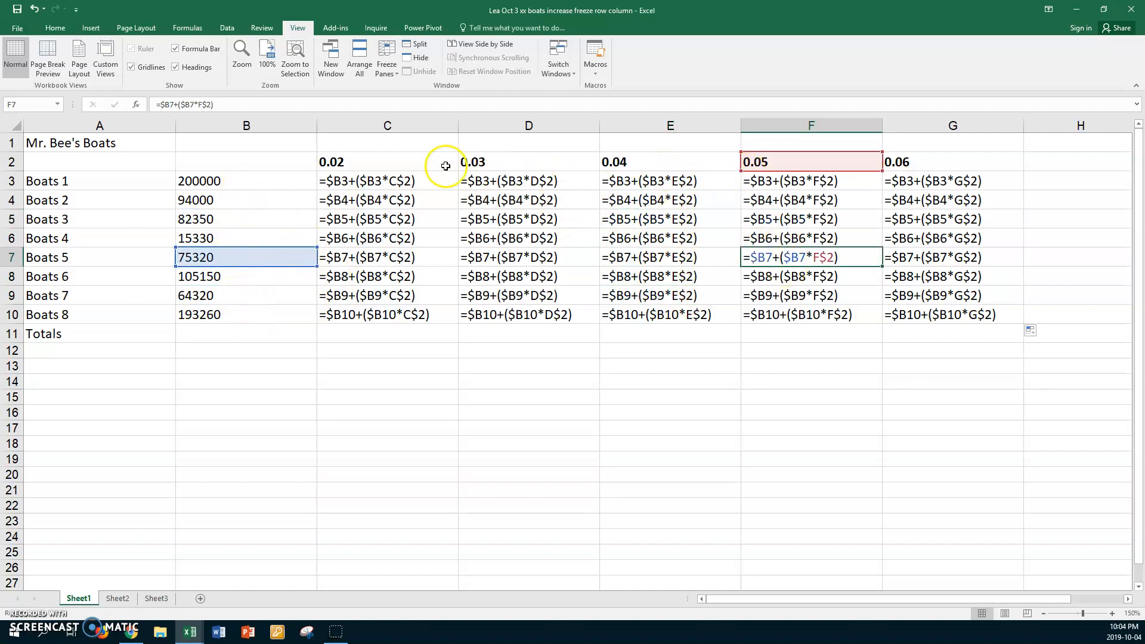
click(818, 196)
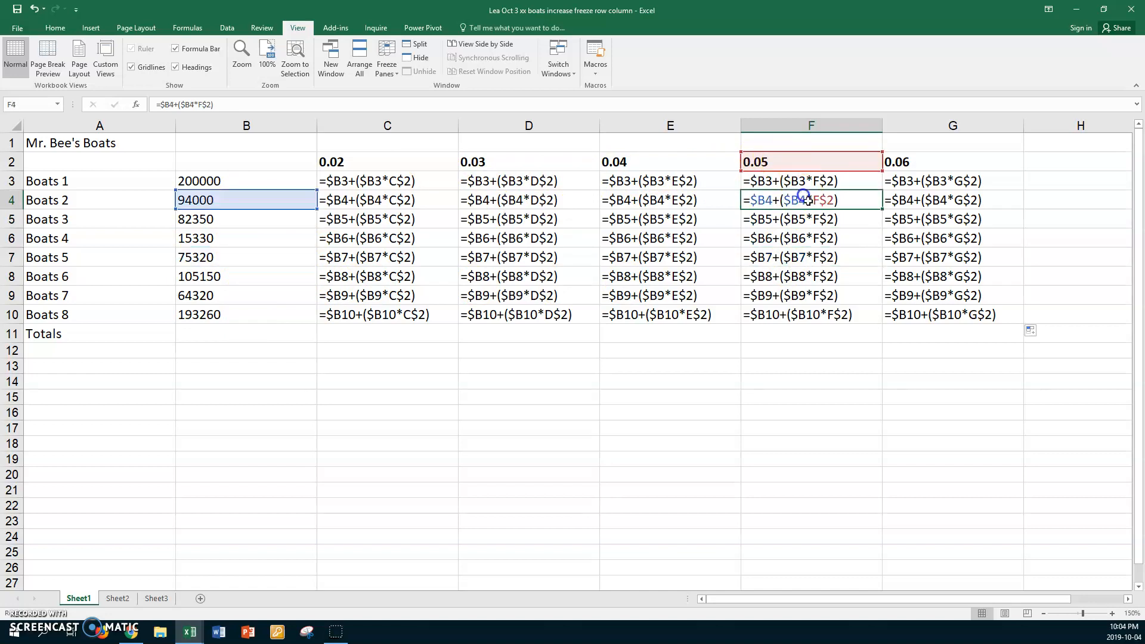
click(826, 295)
click(935, 201)
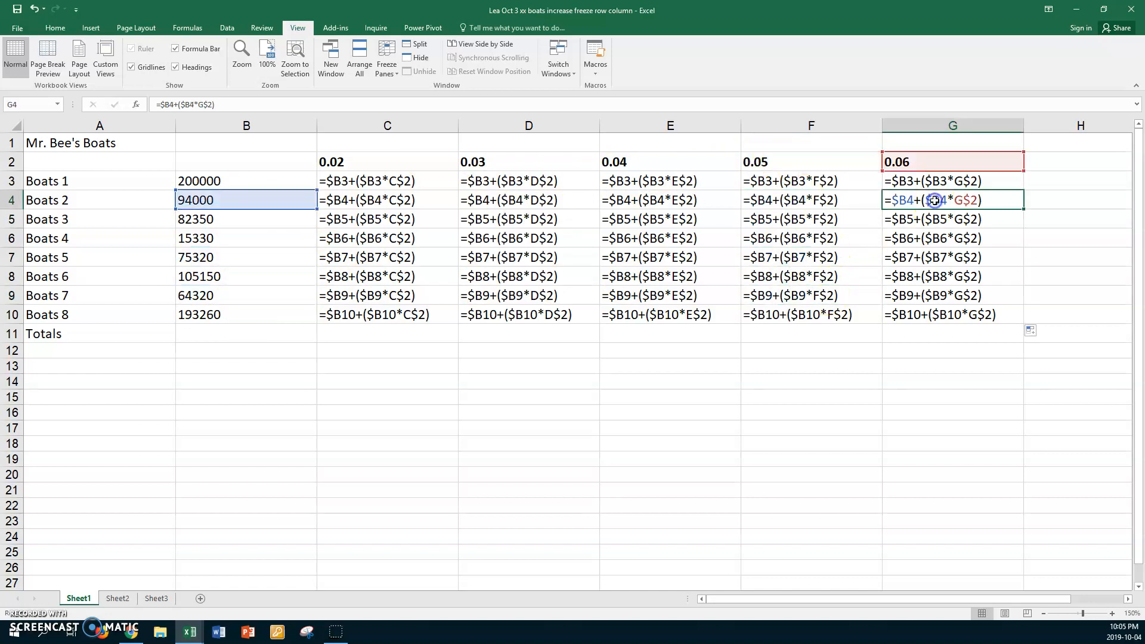
click(935, 238)
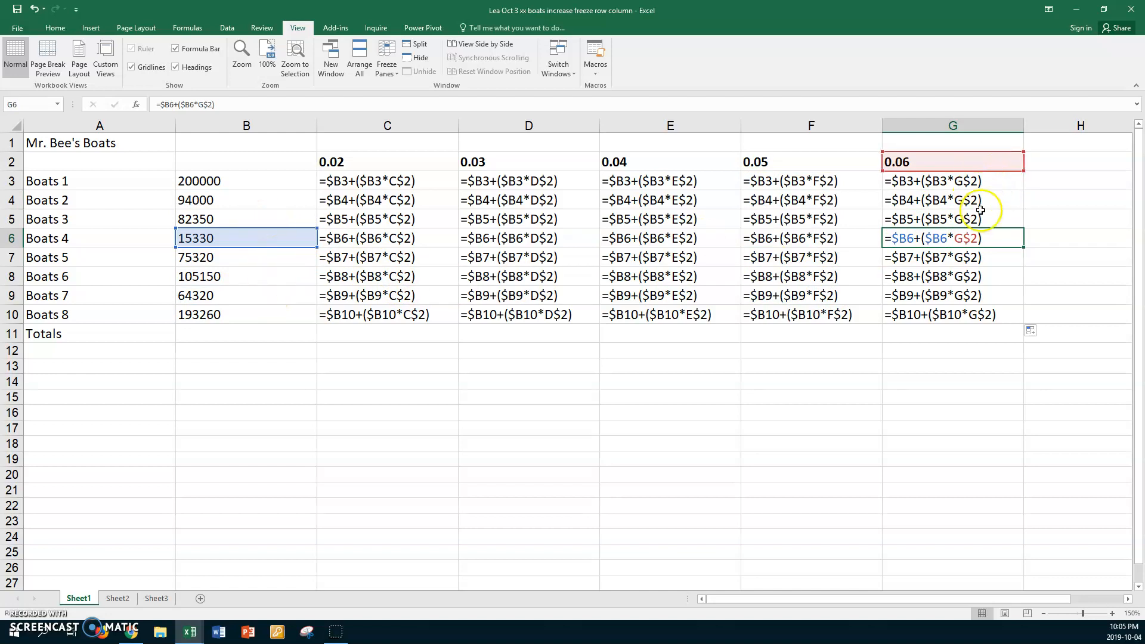
click(973, 277)
click(959, 296)
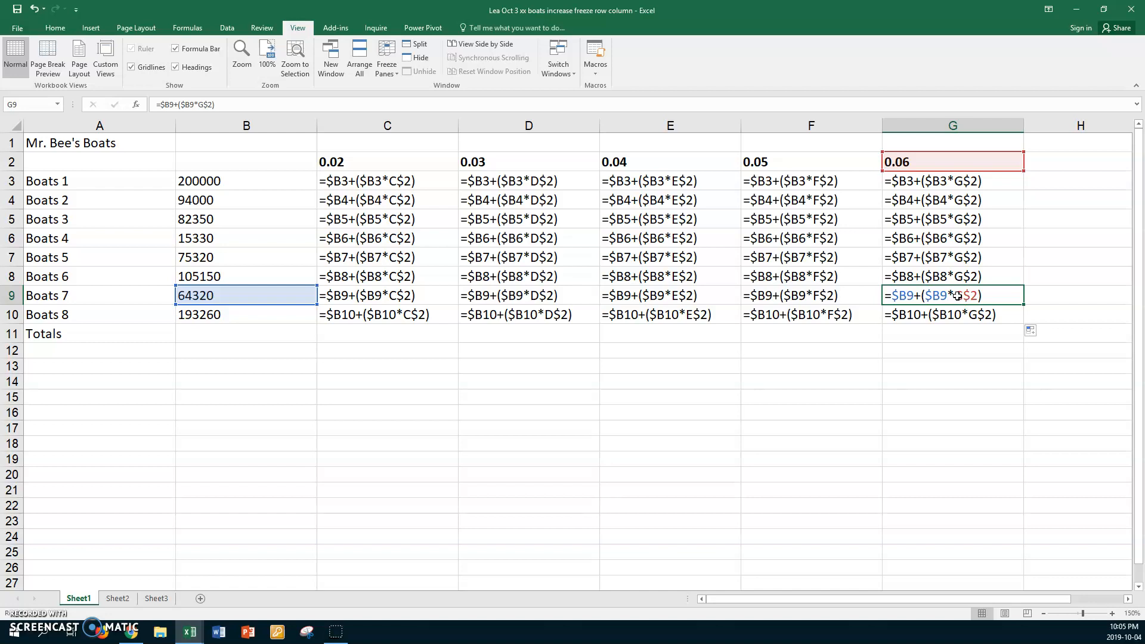
Switch the sheet back to showing values and fill the Totals row B11:G11 with AutoSum column totals.
key(ctrl+grave)
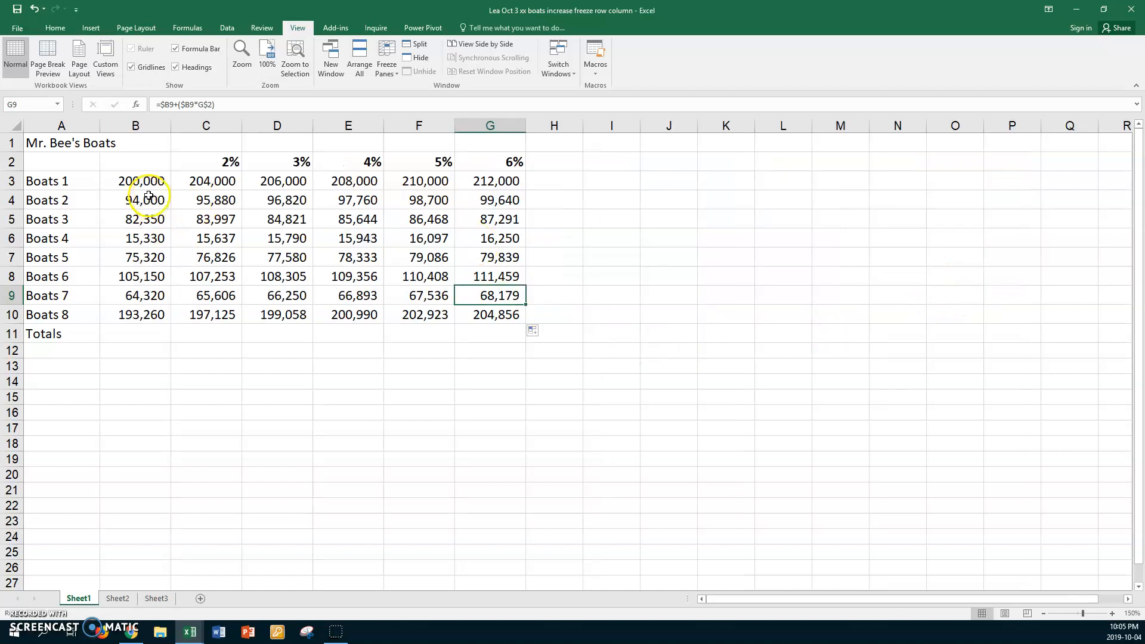
click(118, 181)
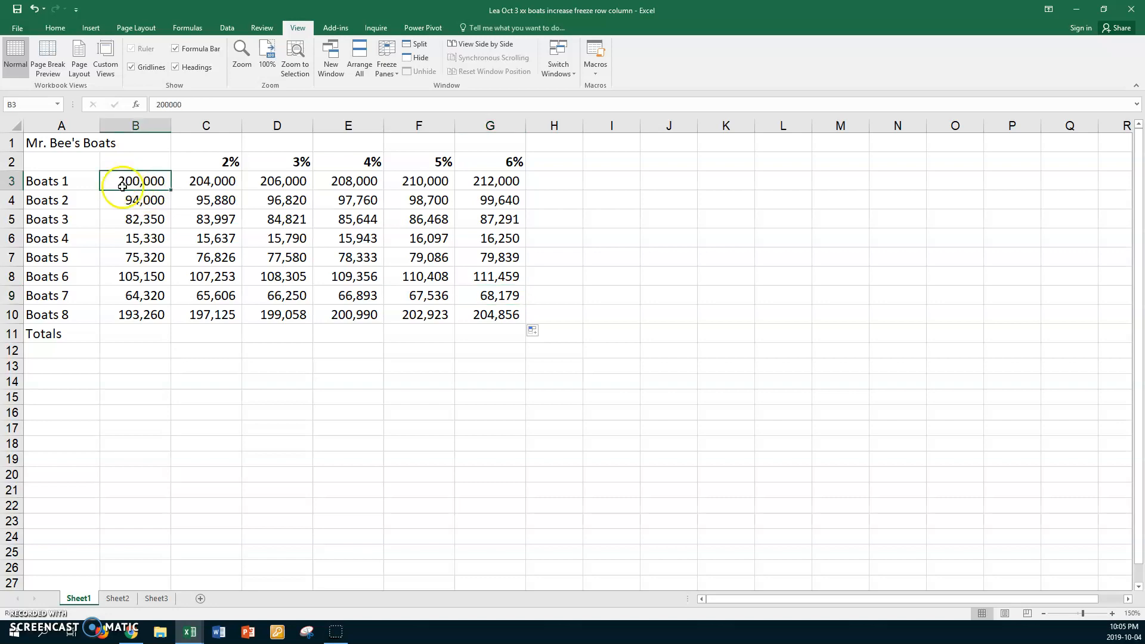
shift+click(514, 340)
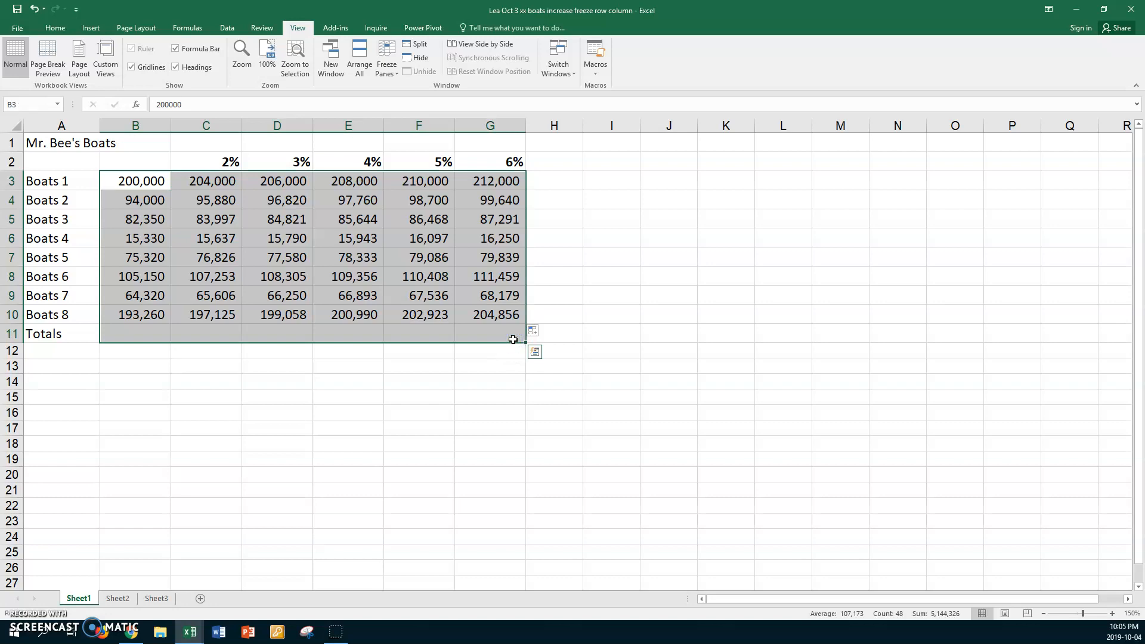
key(alt+equal)
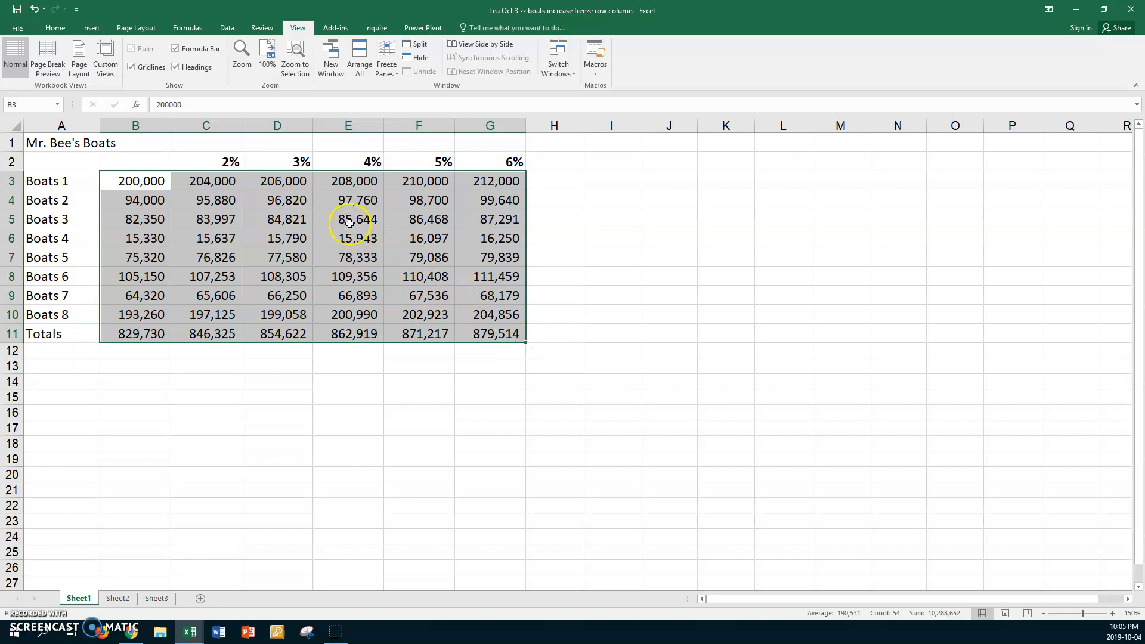
Format B3:G11 as Accounting with the $ symbol.
right_click(331, 219)
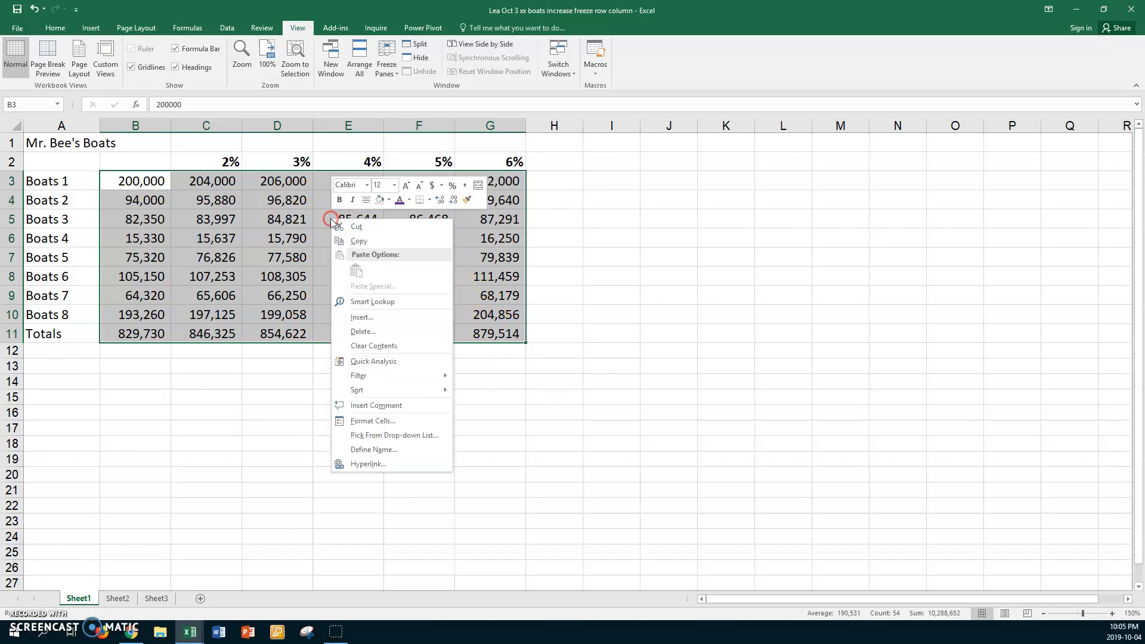
click(365, 422)
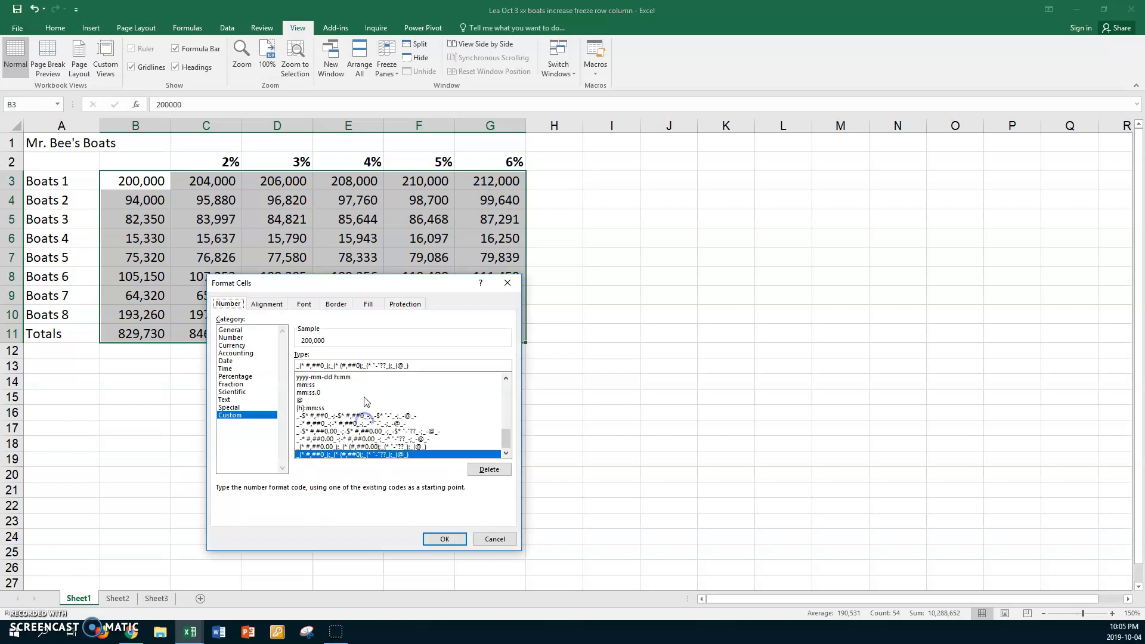
click(235, 353)
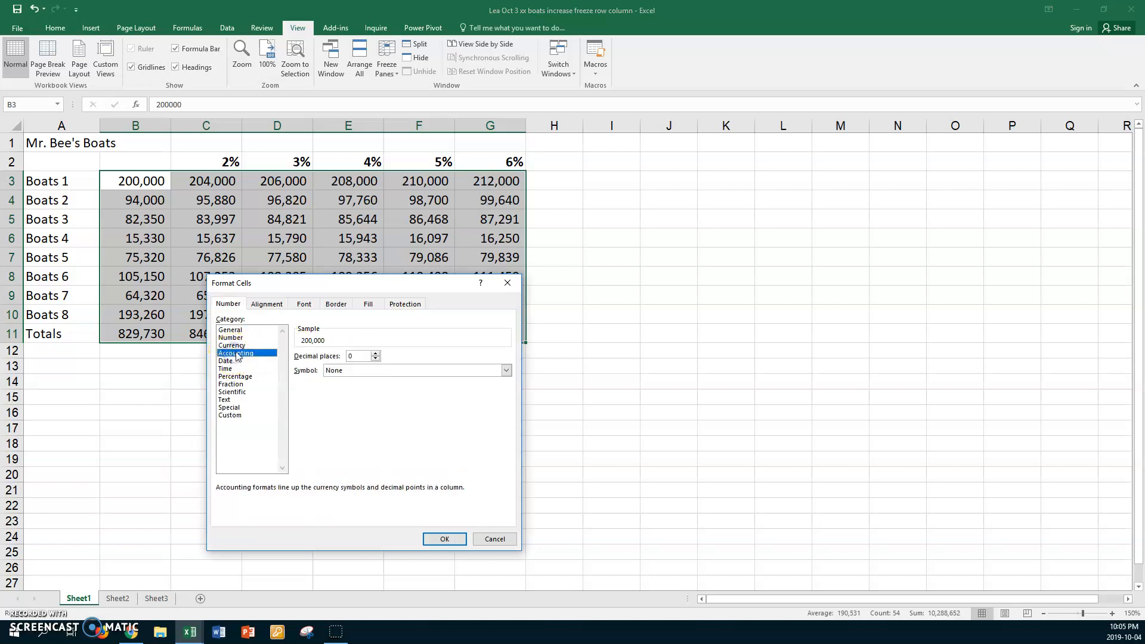
click(507, 371)
click(338, 389)
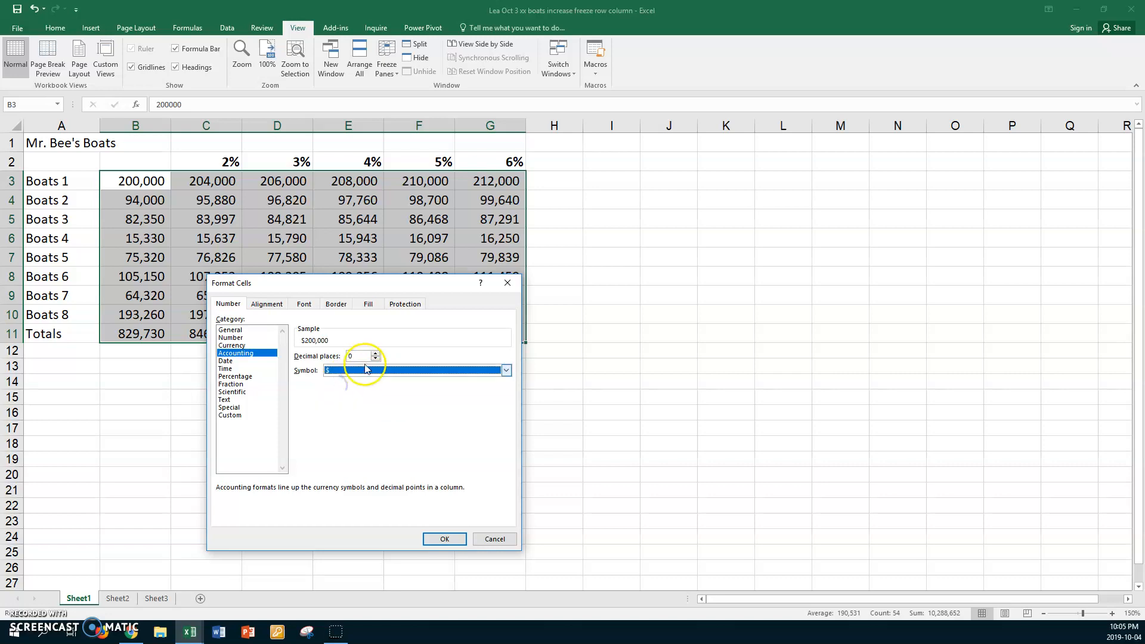
click(441, 540)
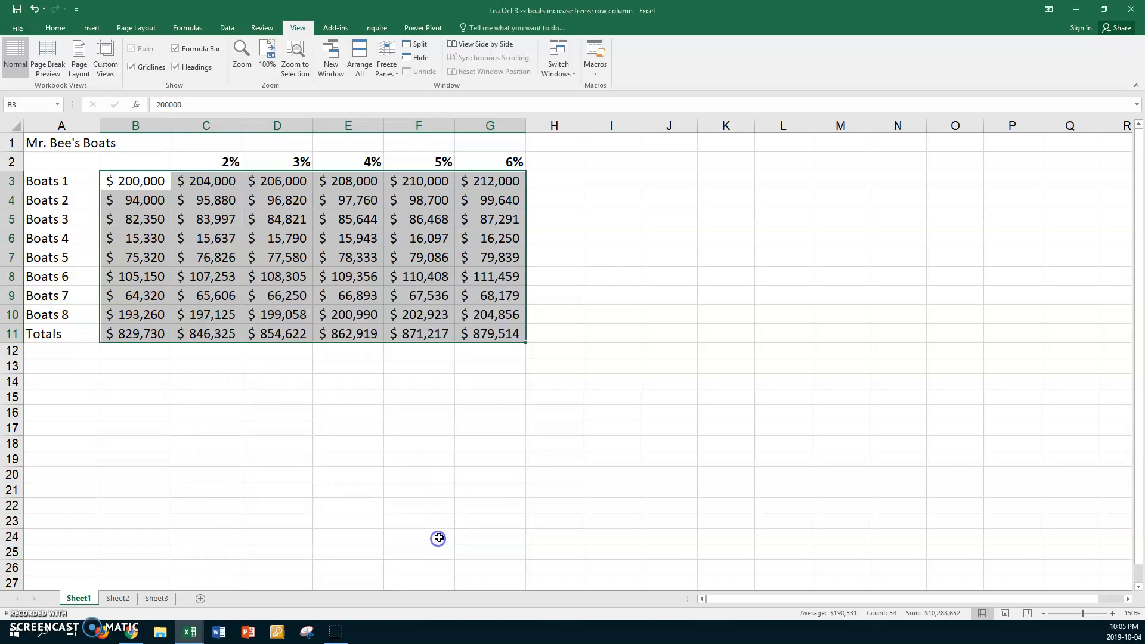
Remove the currency symbol from B4:G10 by setting the Accounting format's symbol to None.
click(123, 199)
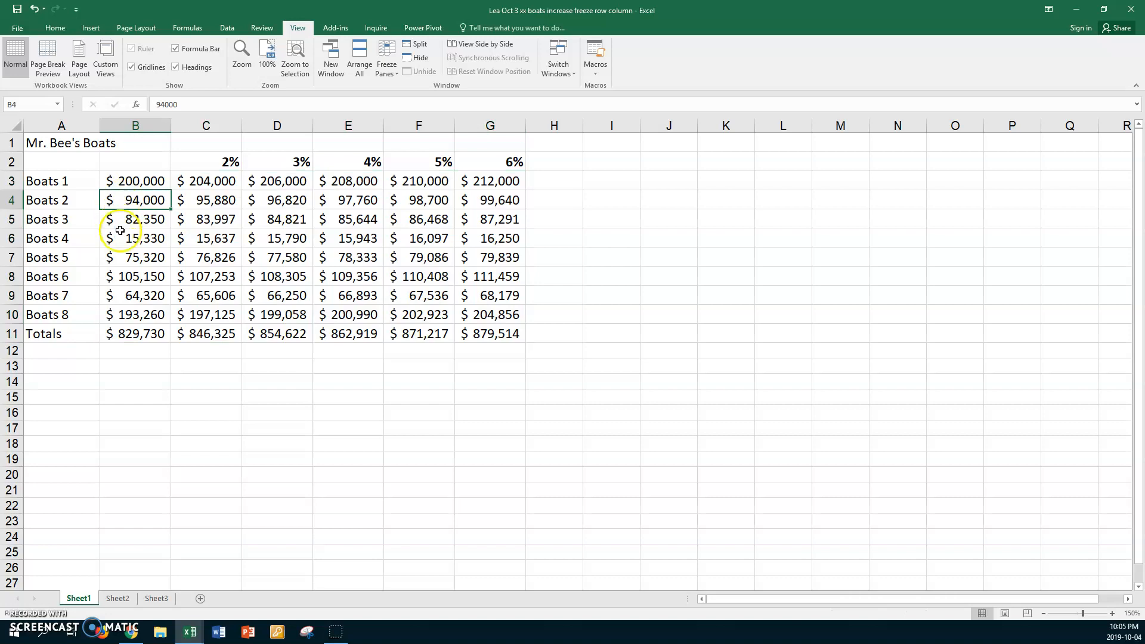
shift+click(499, 313)
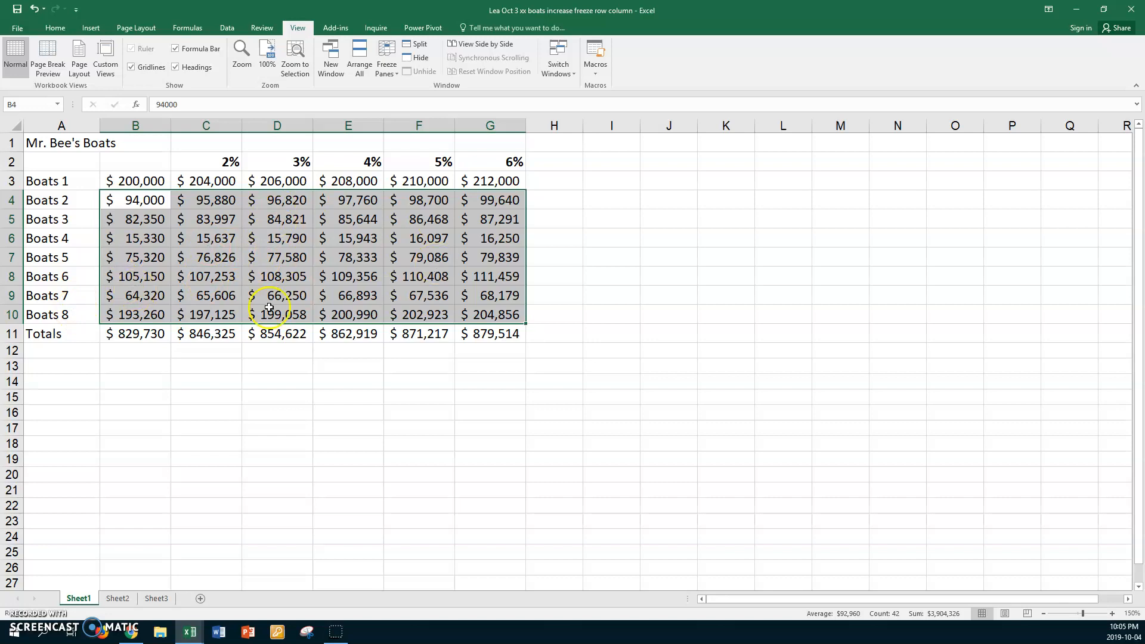
right_click(274, 264)
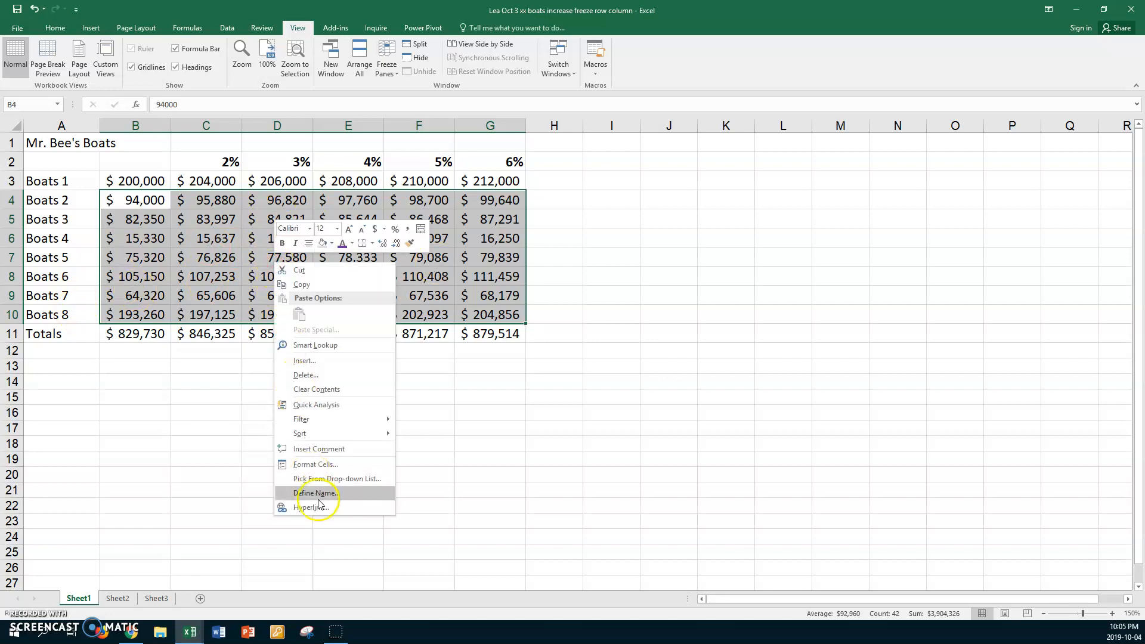
click(315, 464)
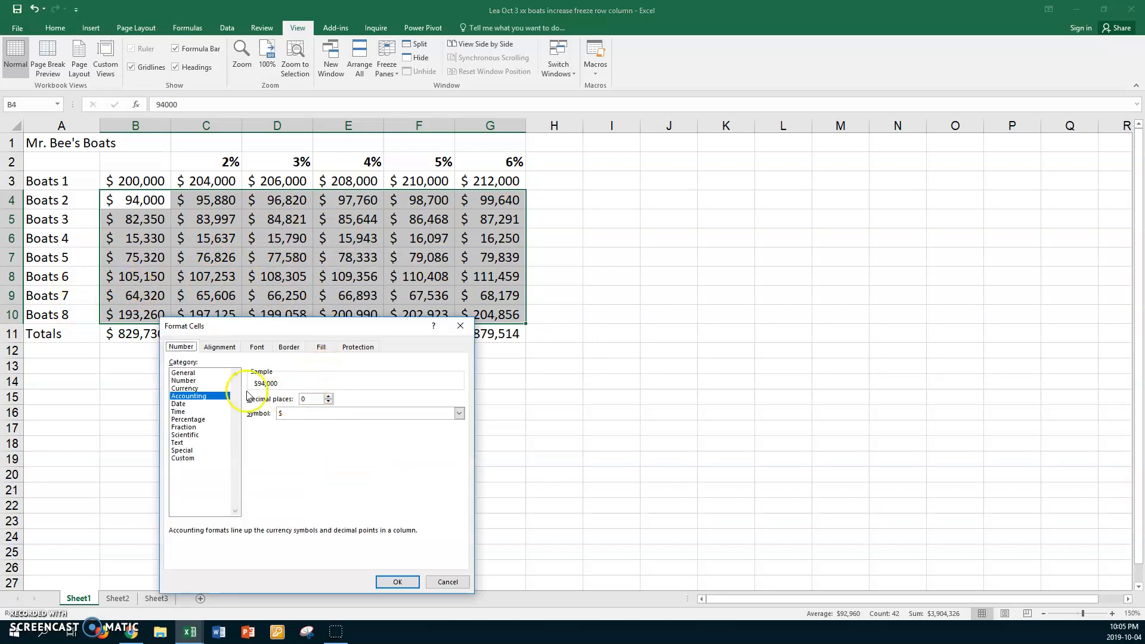
click(459, 414)
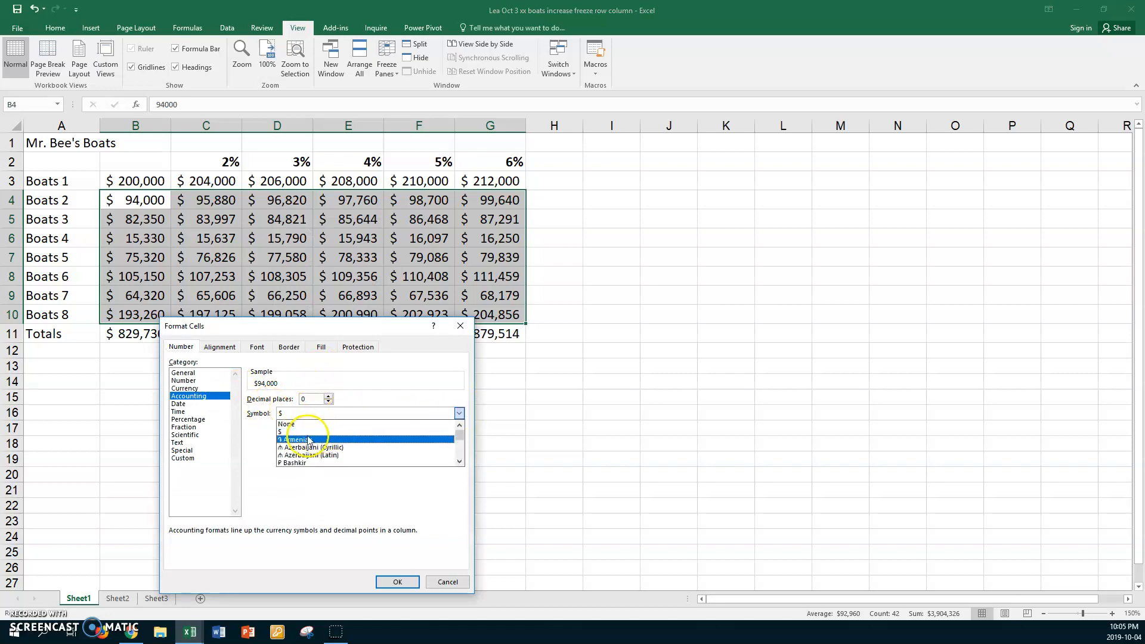
click(290, 424)
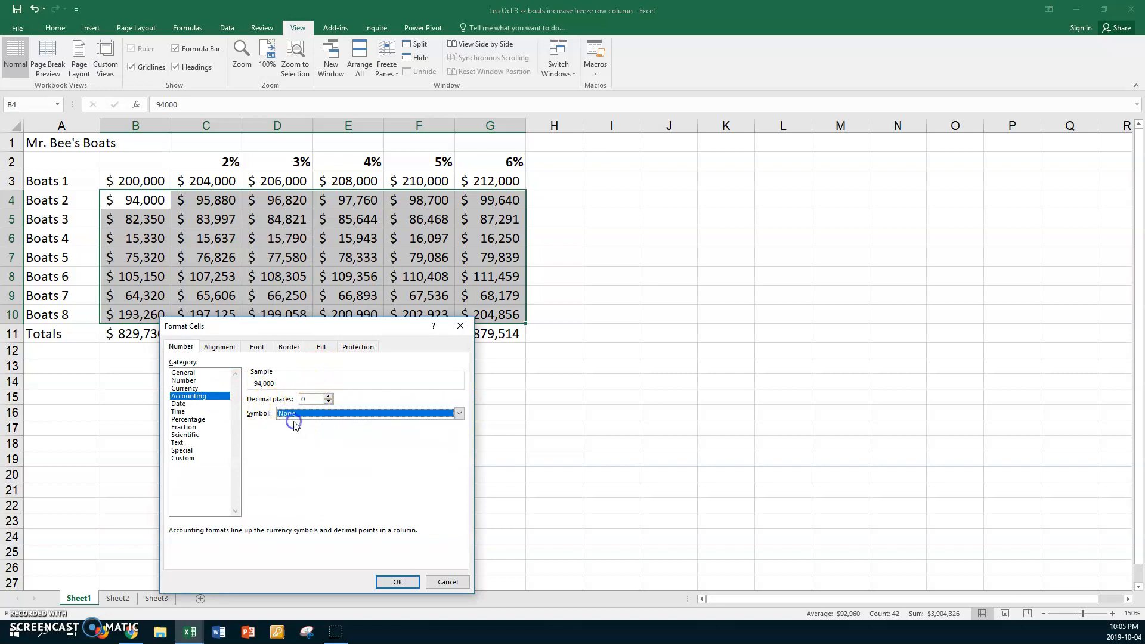
click(396, 582)
click(255, 400)
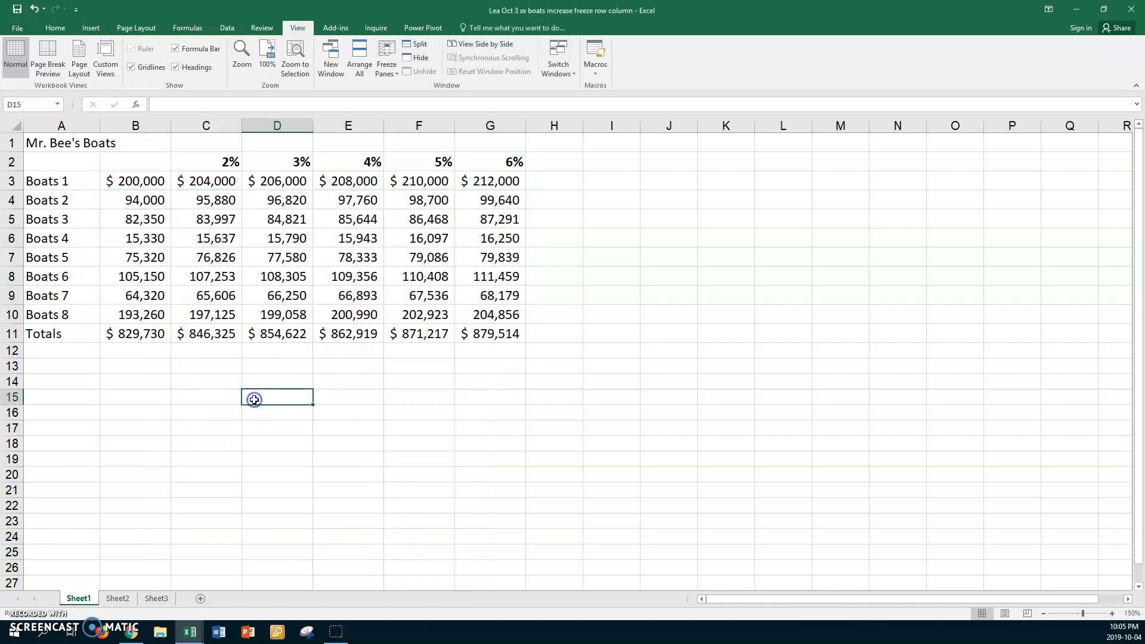
Review the finished table and check the base amounts of several boats in column B.
scroll(194, 299, down, 1)
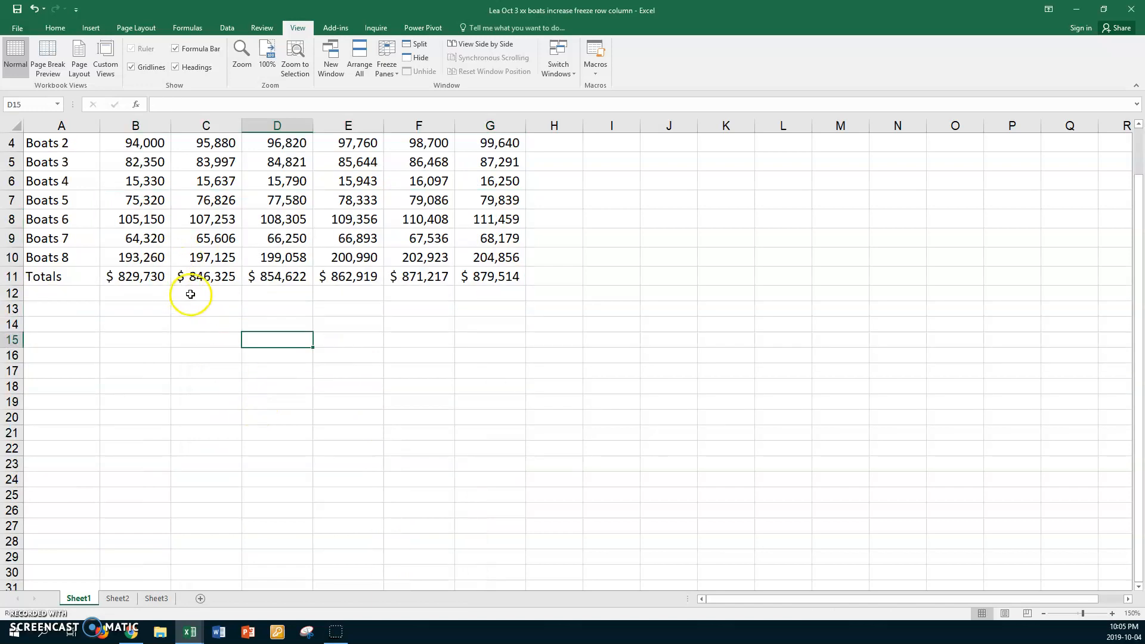
scroll(203, 296, up, 1)
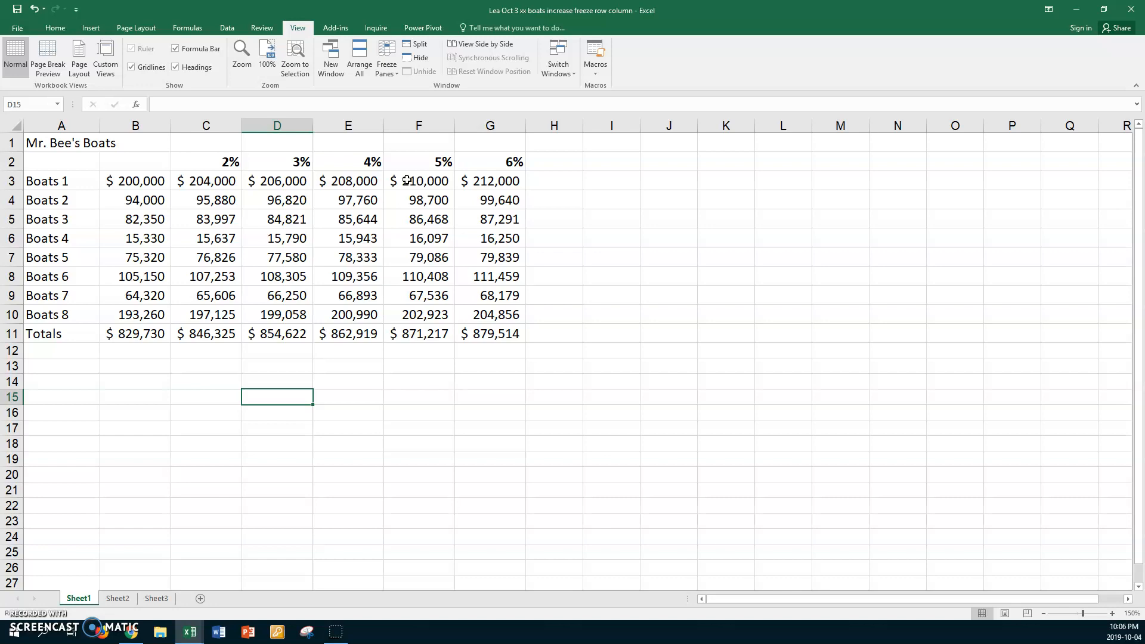
click(148, 180)
click(139, 215)
click(138, 257)
click(136, 295)
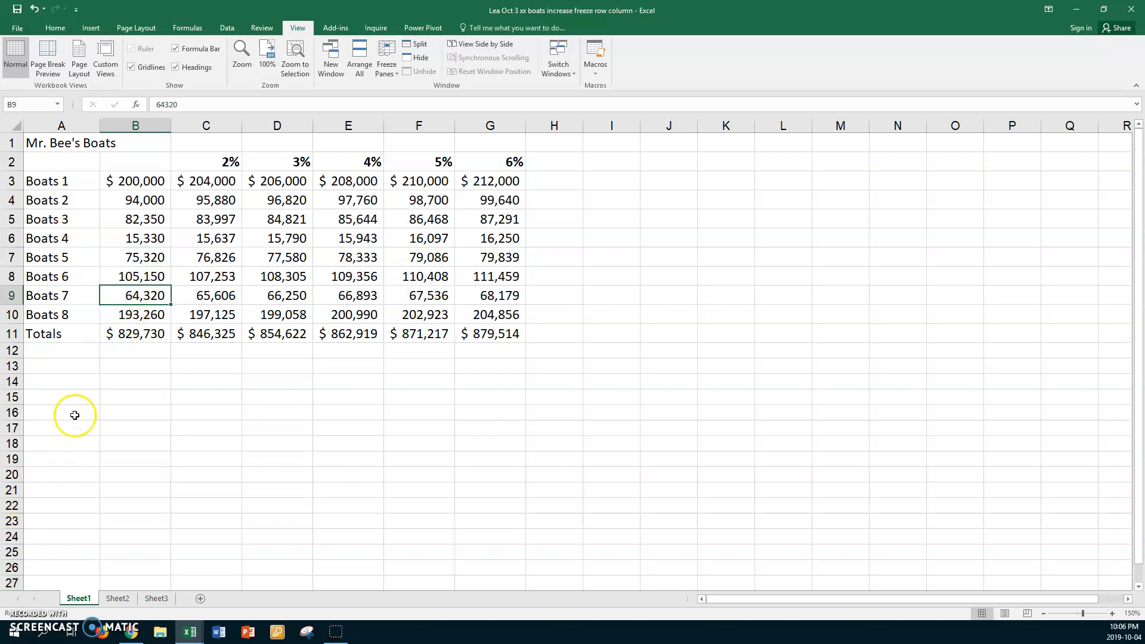
click(152, 270)
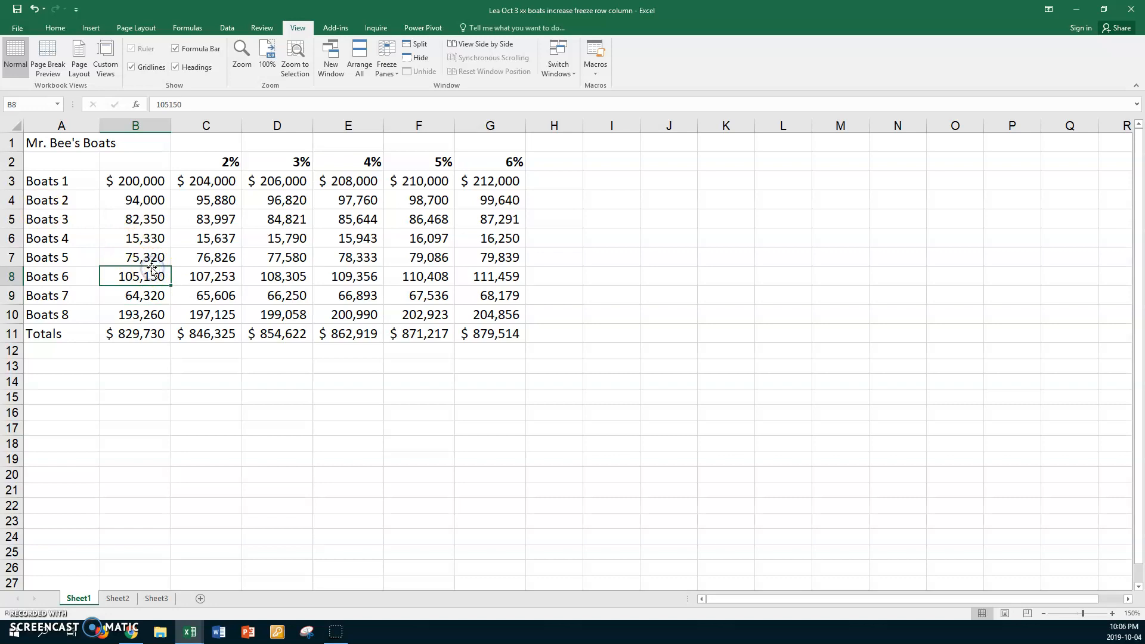